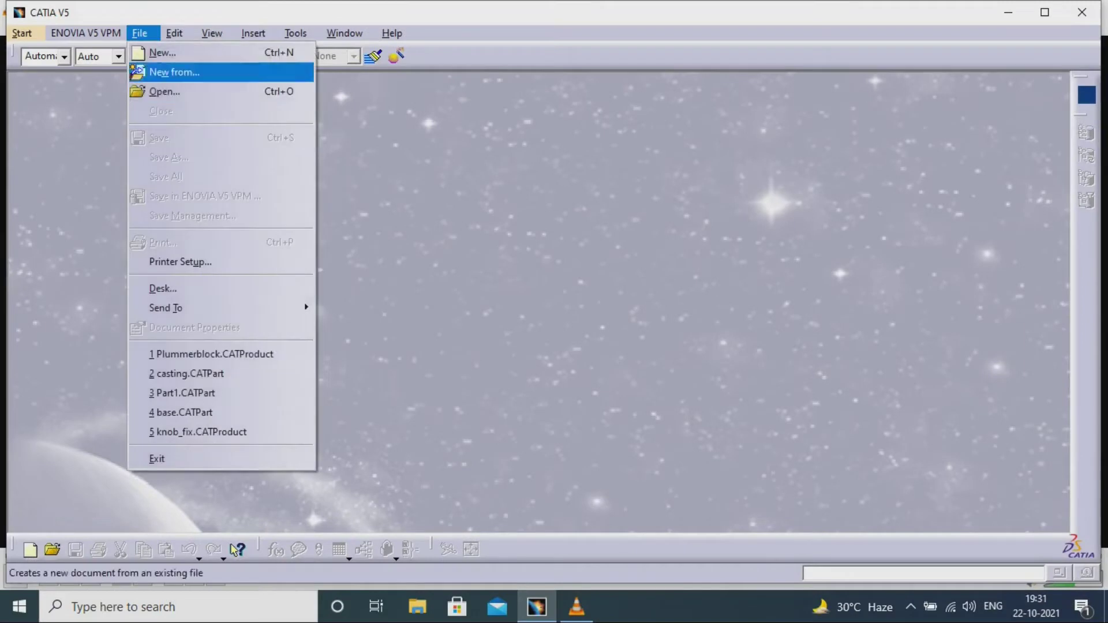
- Open the Plummerblock.CATProduct assembly file
click(165, 92)
click(461, 261)
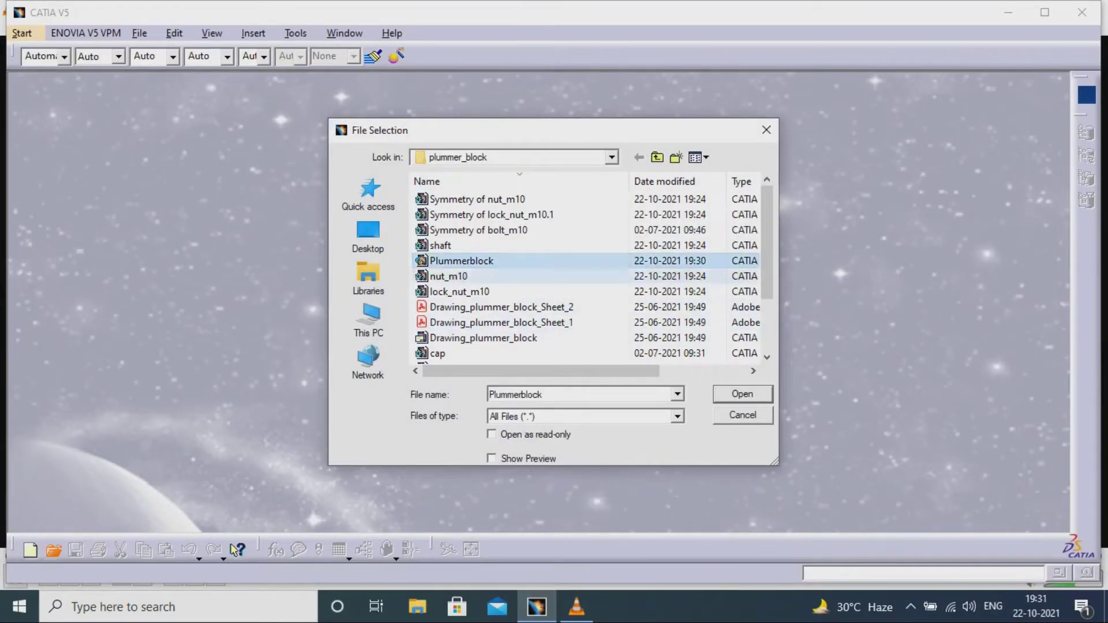
key(Return)
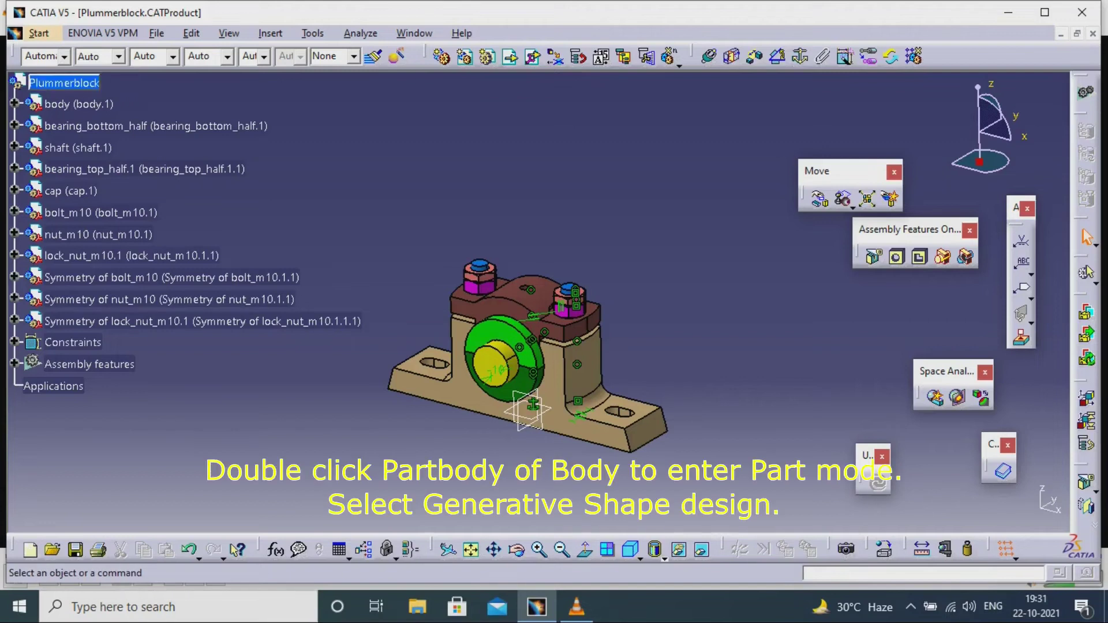
- Expand body.1 in the tree and start editing its PartBody
click(15, 104)
click(30, 126)
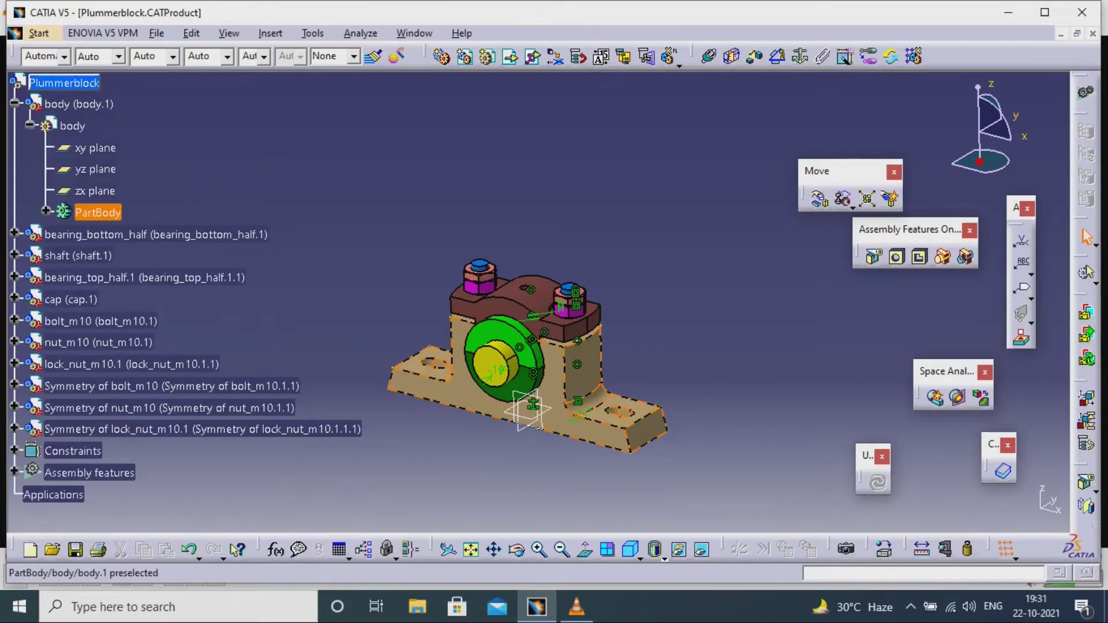
double_click(100, 213)
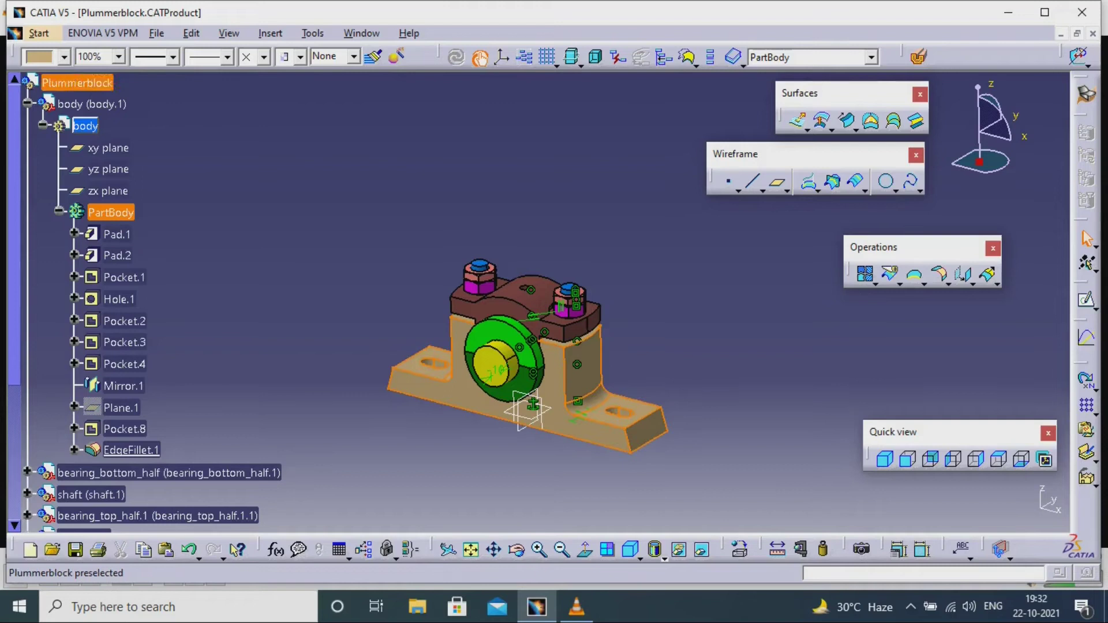
- Switch to Generative Shape Design, dismissing the New Part prompt
click(38, 33)
click(302, 169)
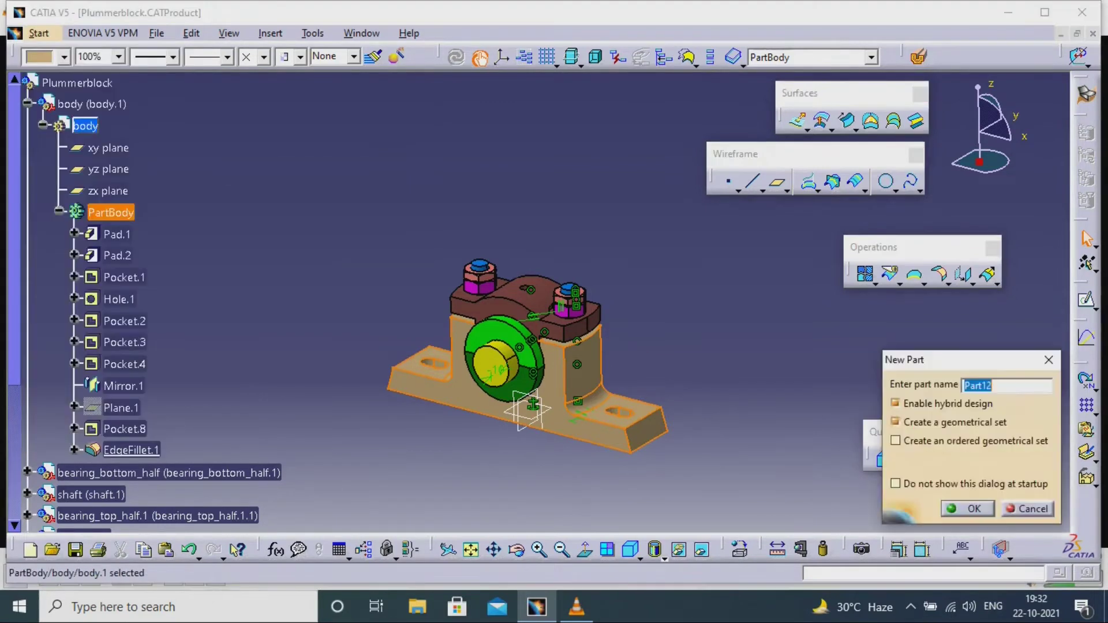
click(1028, 509)
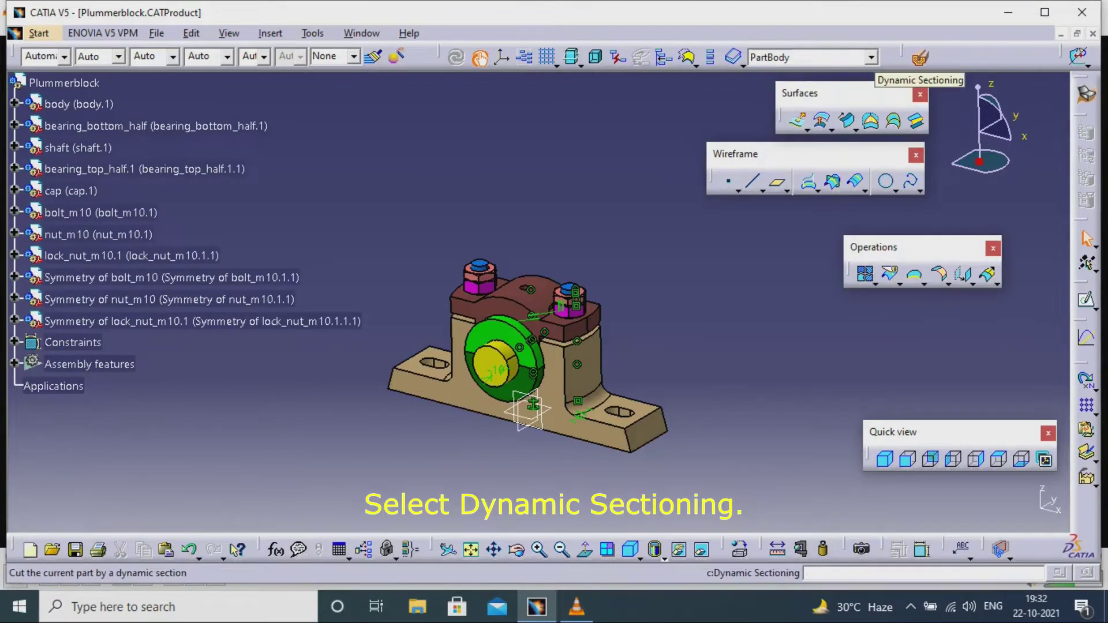
scroll(522, 422, up, 1)
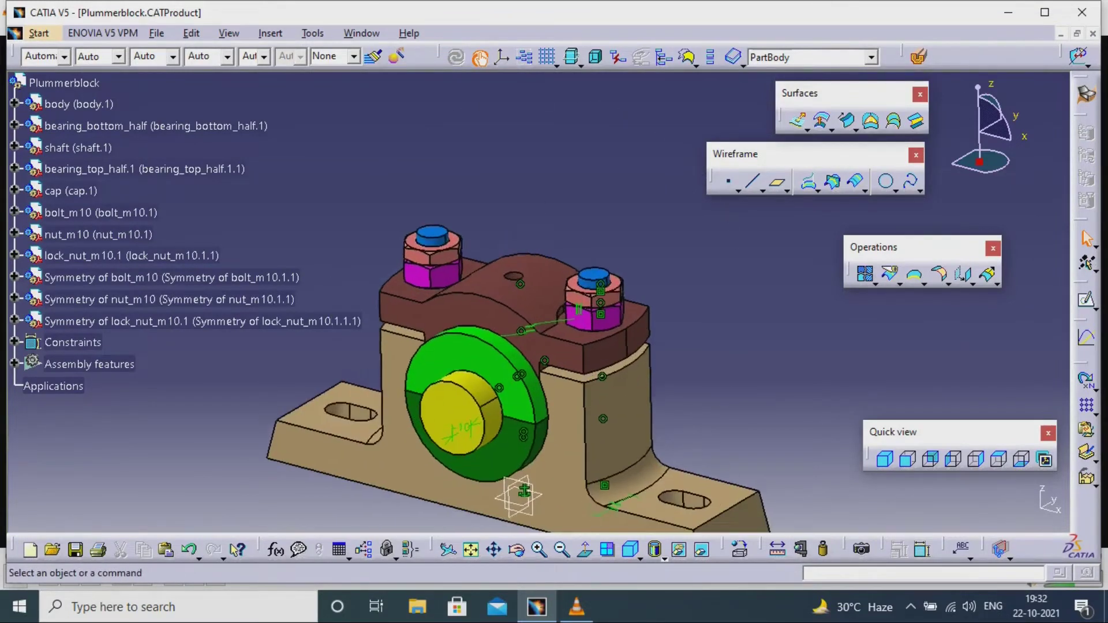
scroll(522, 422, up, 1)
scroll(534, 347, up, 1)
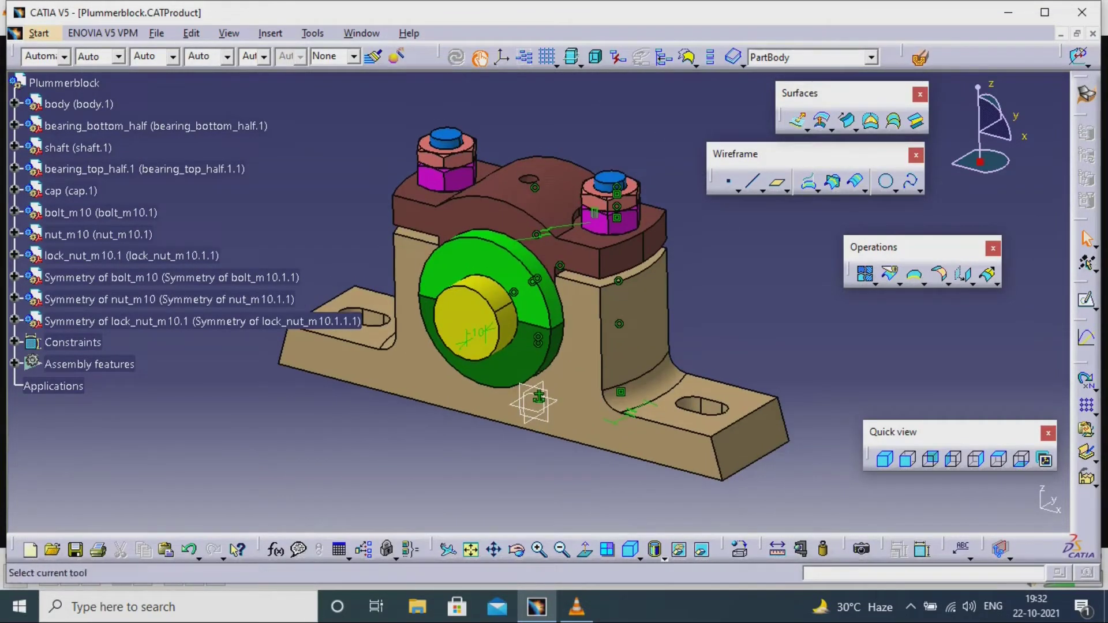
- Dynamically section the assembly on the XZ plane and shift the cutting plane to reveal the interior
click(918, 57)
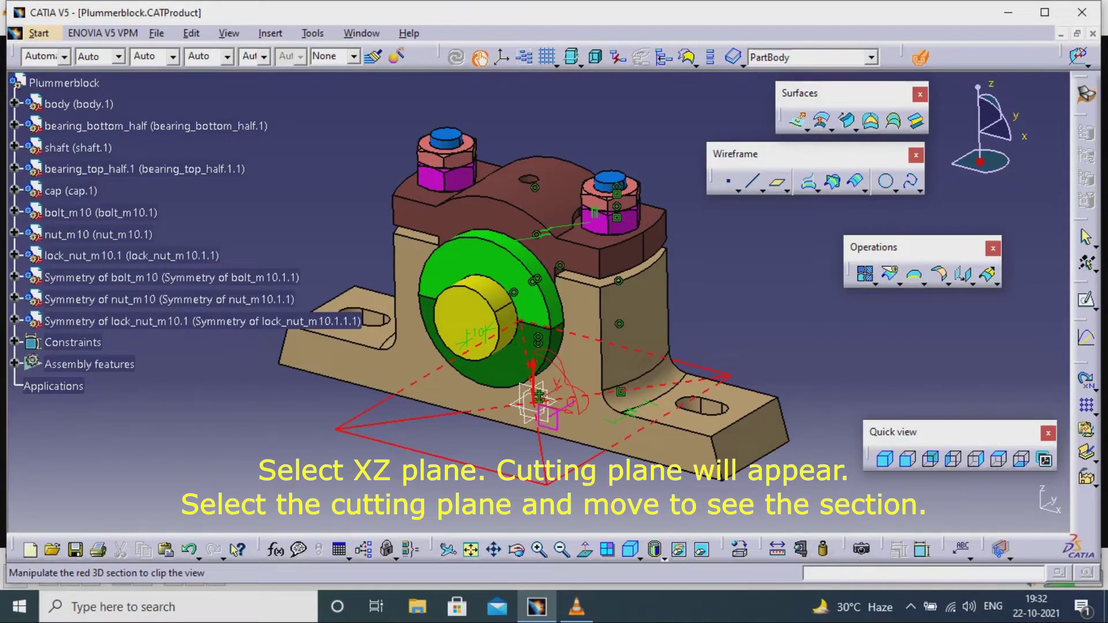
click(545, 415)
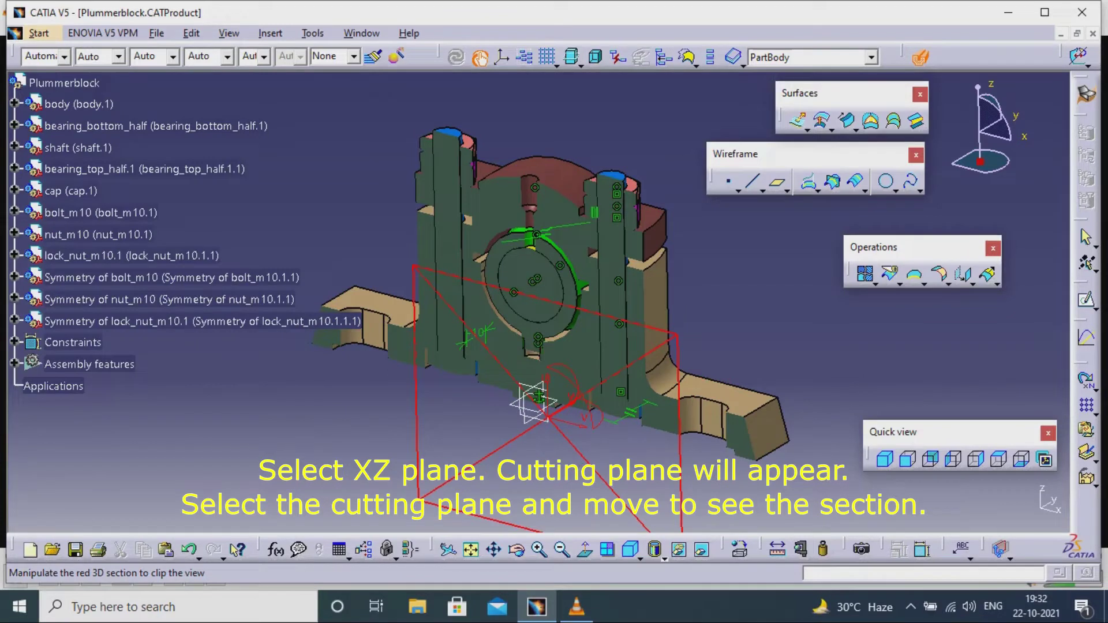
middle_drag(554, 346, 572, 338)
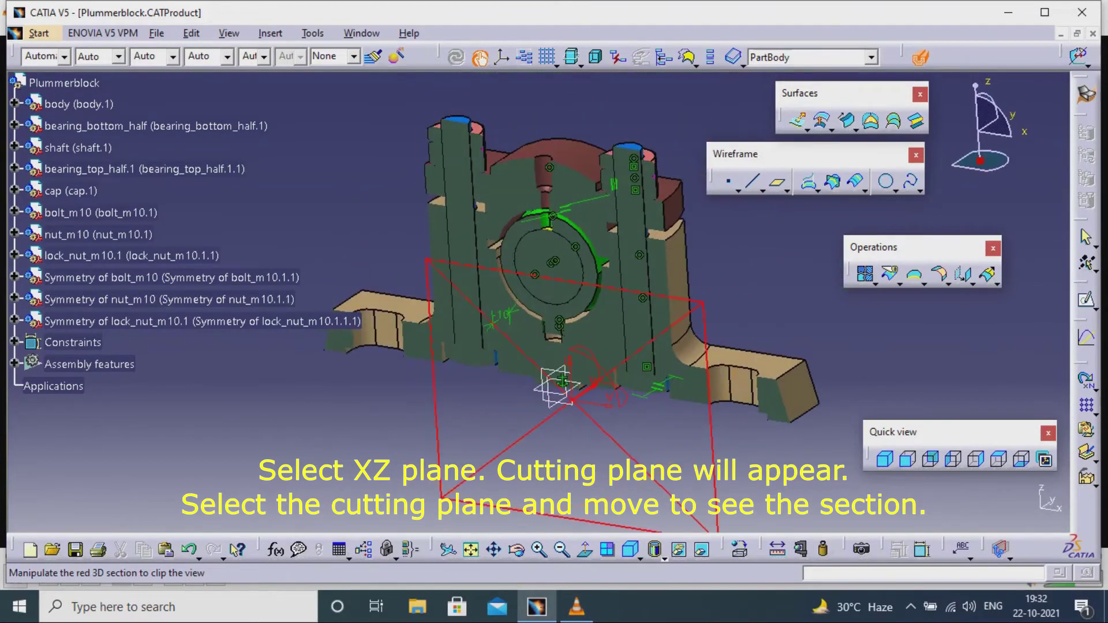
drag(562, 386, 558, 386)
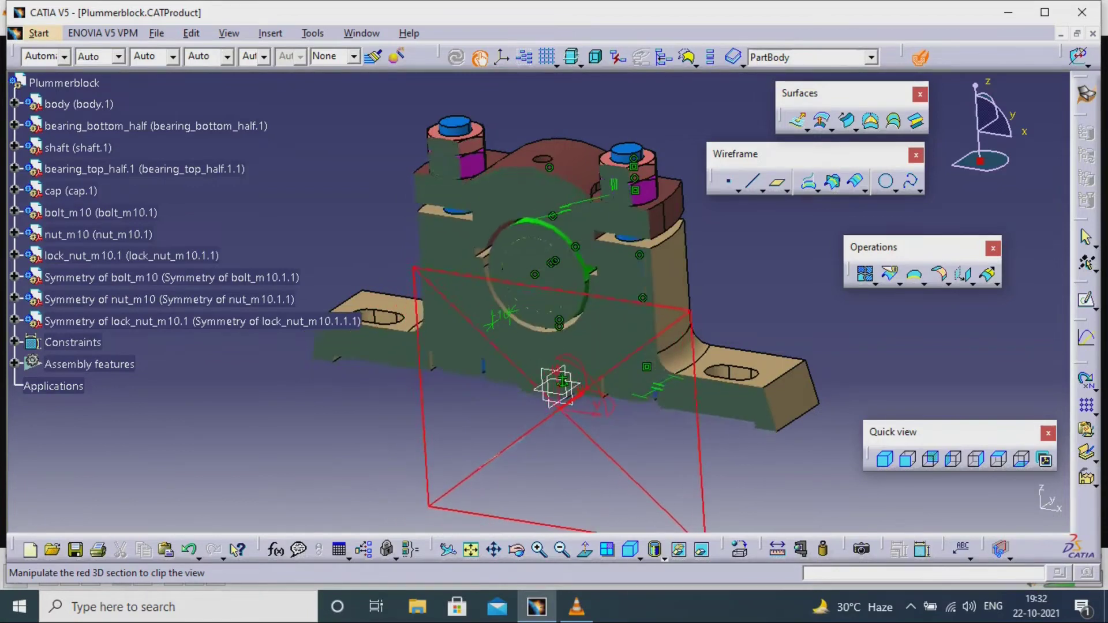
drag(558, 384, 561, 383)
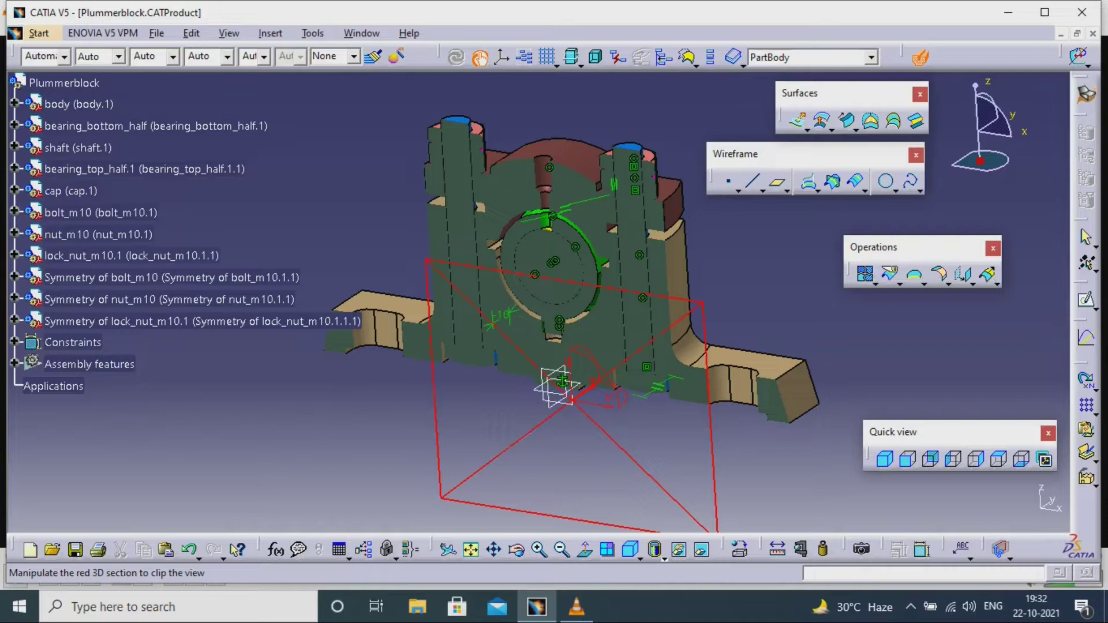
- Slide the cutting plane through the YZ section, then view the whole block centred
middle_drag(519, 346, 605, 346)
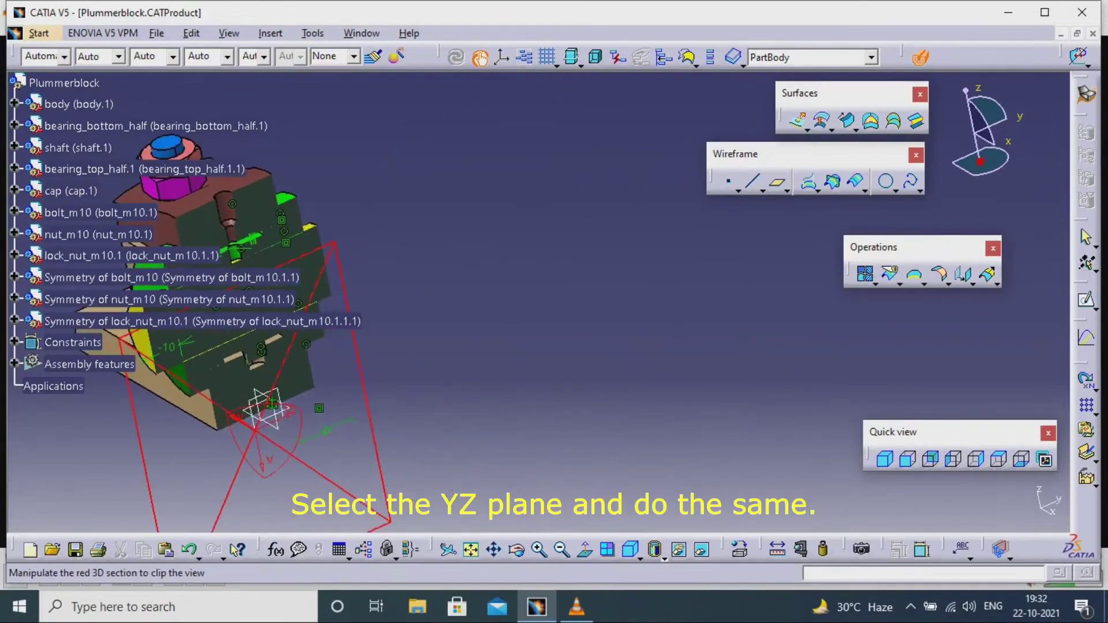
ctrl+middle_drag(584, 242, 585, 216)
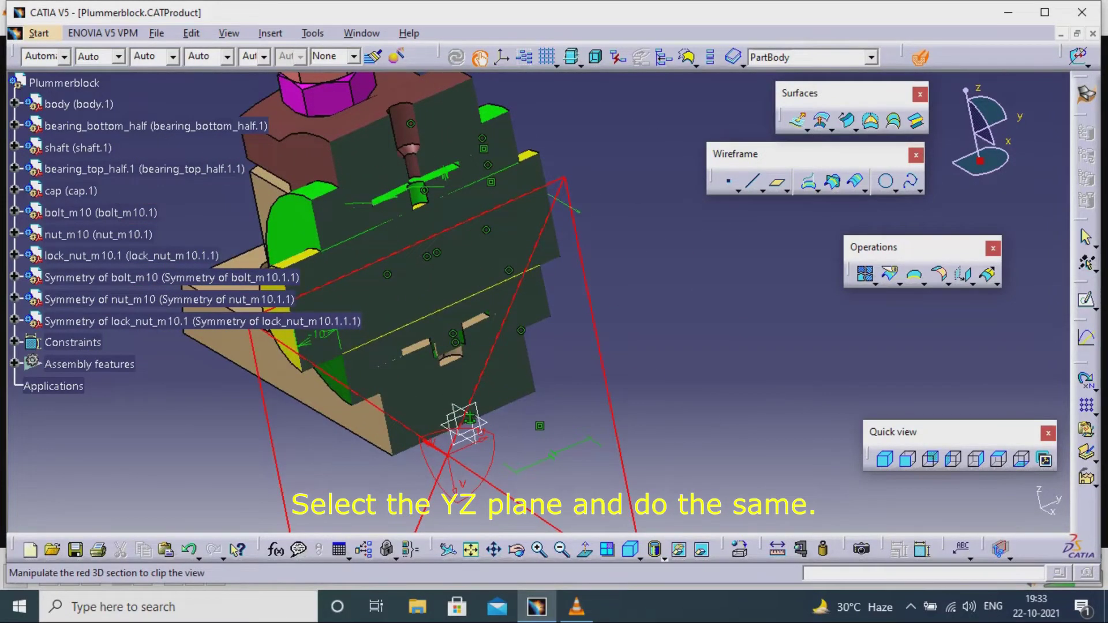
drag(458, 450, 364, 407)
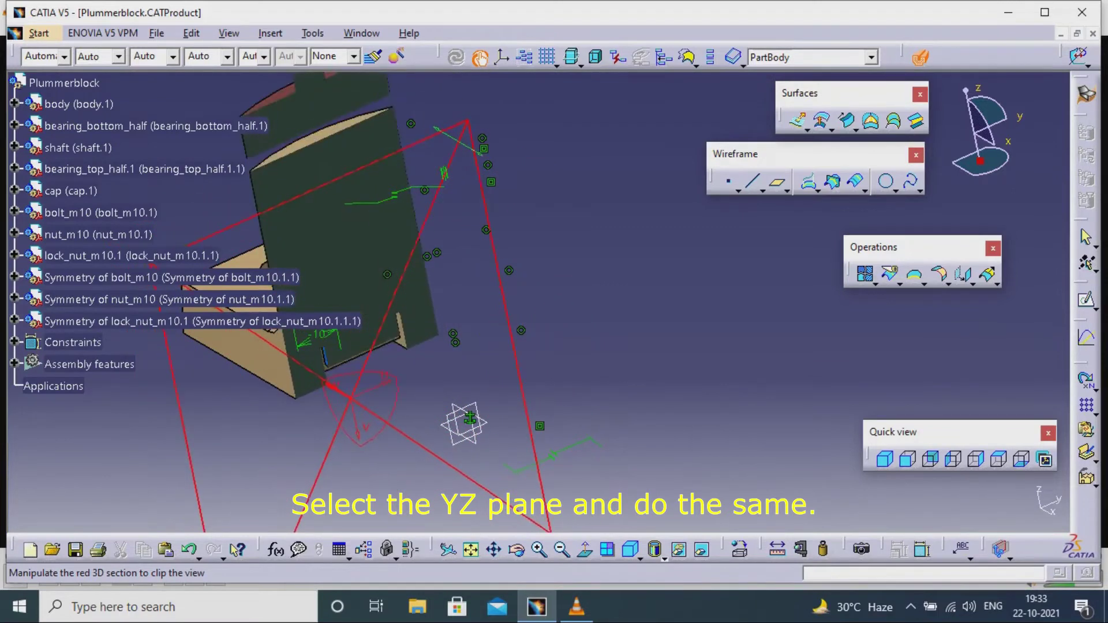
drag(364, 402, 458, 472)
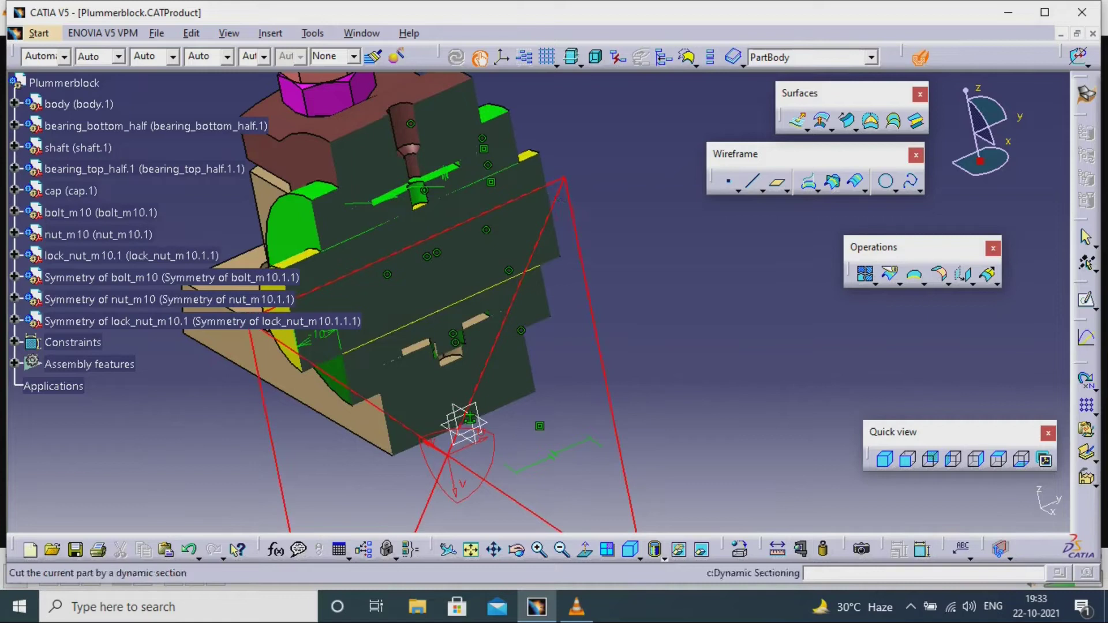
mouse_move(520, 346)
middle_down()
mouse_move(538, 299)
mouse_move(519, 347)
middle_up()
middle_drag(303, 347, 537, 338)
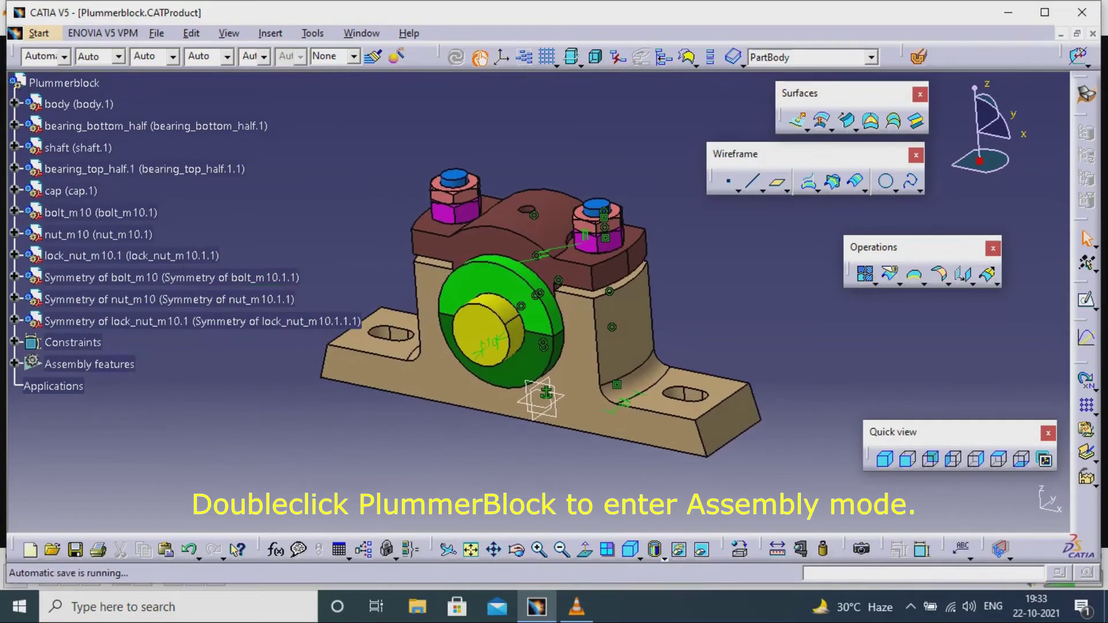
- Run a clash check across all Plummerblock components, finding 19 interferences including body versus bearing_bottom_half
double_click(65, 83)
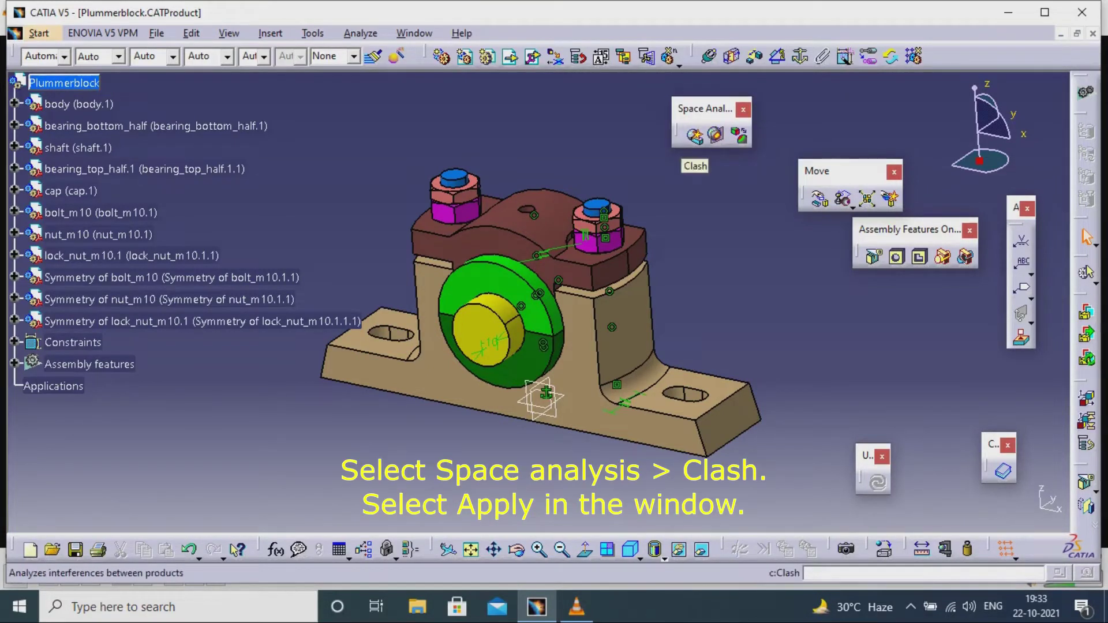
click(694, 135)
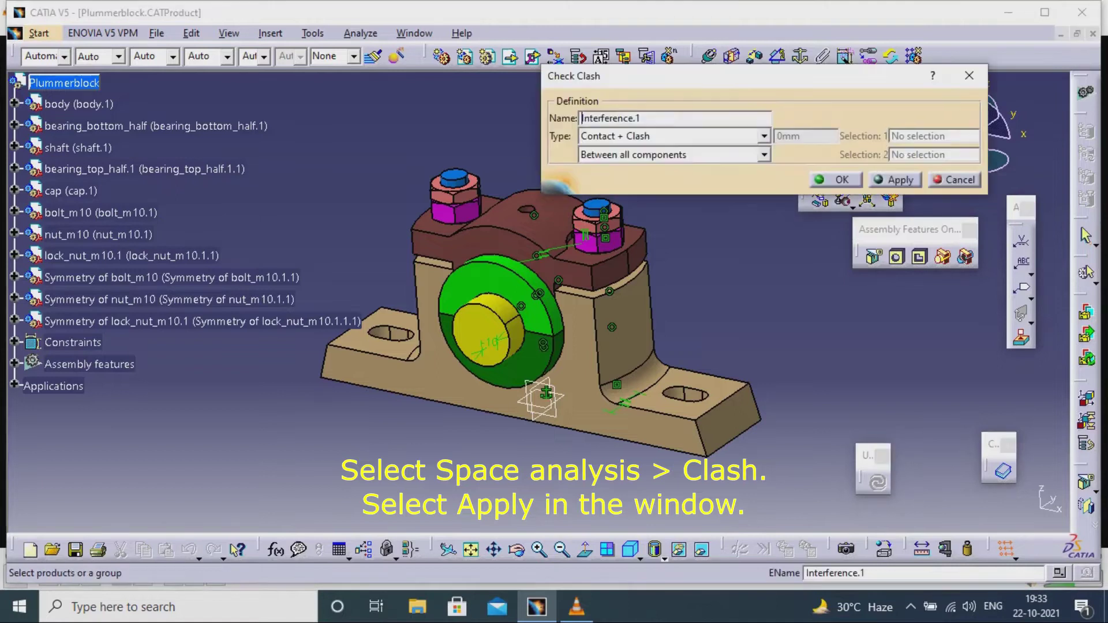
click(895, 180)
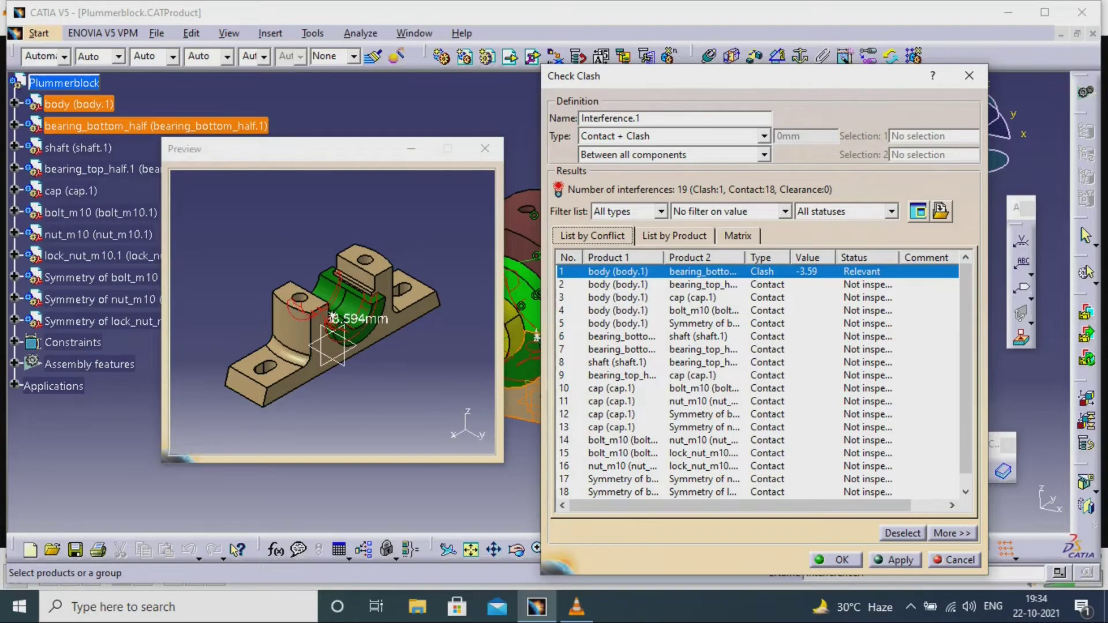
click(833, 559)
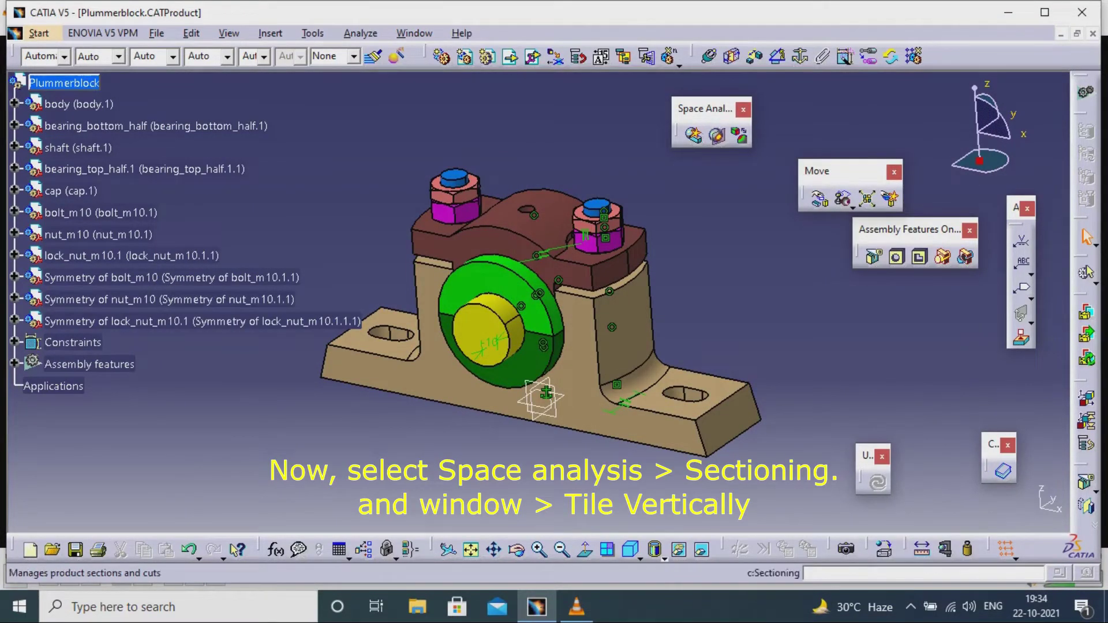
- Create a section view, with section and model windows side by side
click(715, 135)
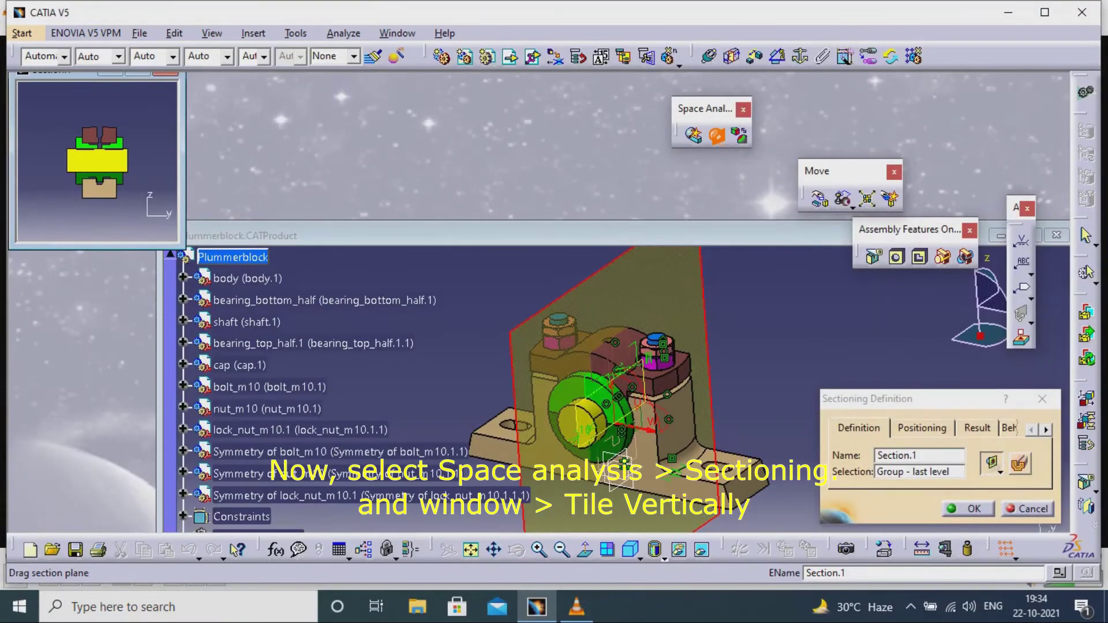
click(397, 33)
click(424, 92)
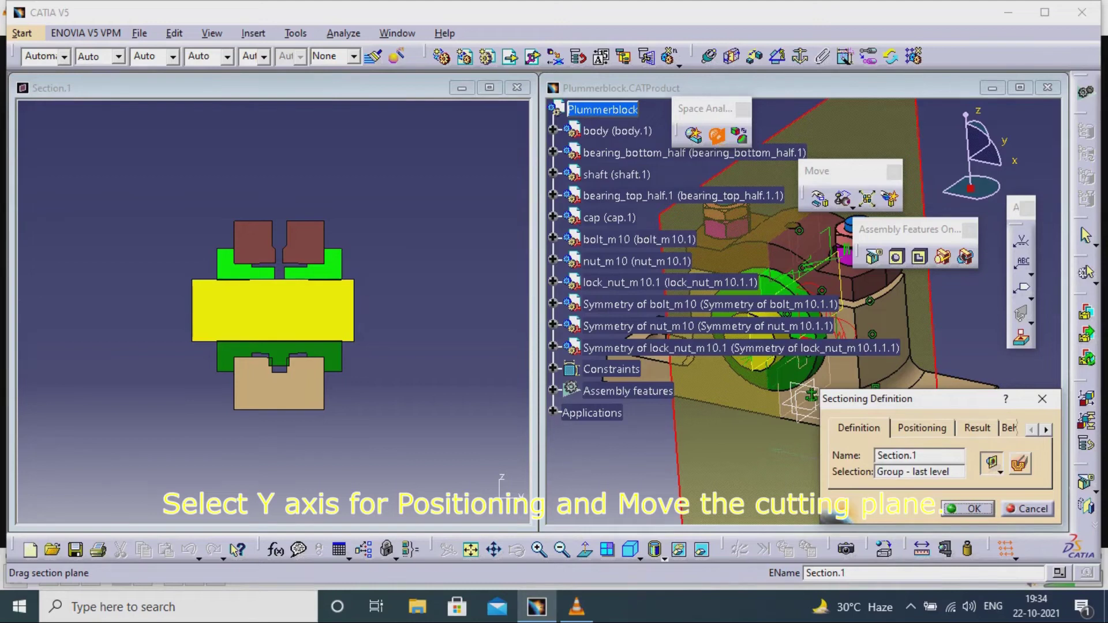
- Make the section plane normal to Y and enlarge the cross-section
click(922, 427)
click(978, 450)
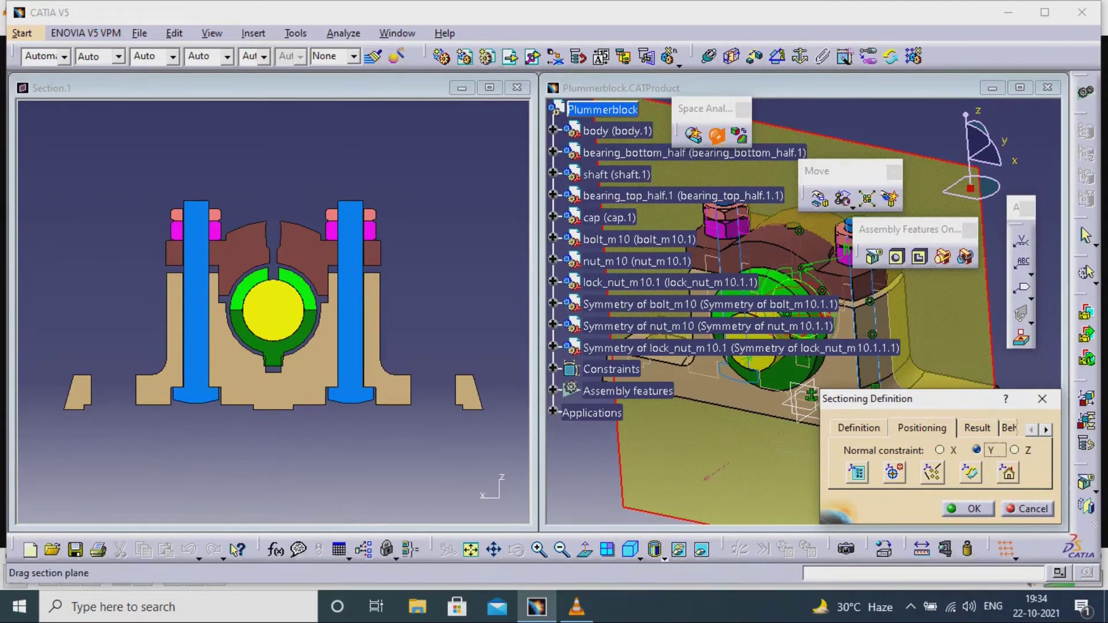
drag(826, 255, 884, 299)
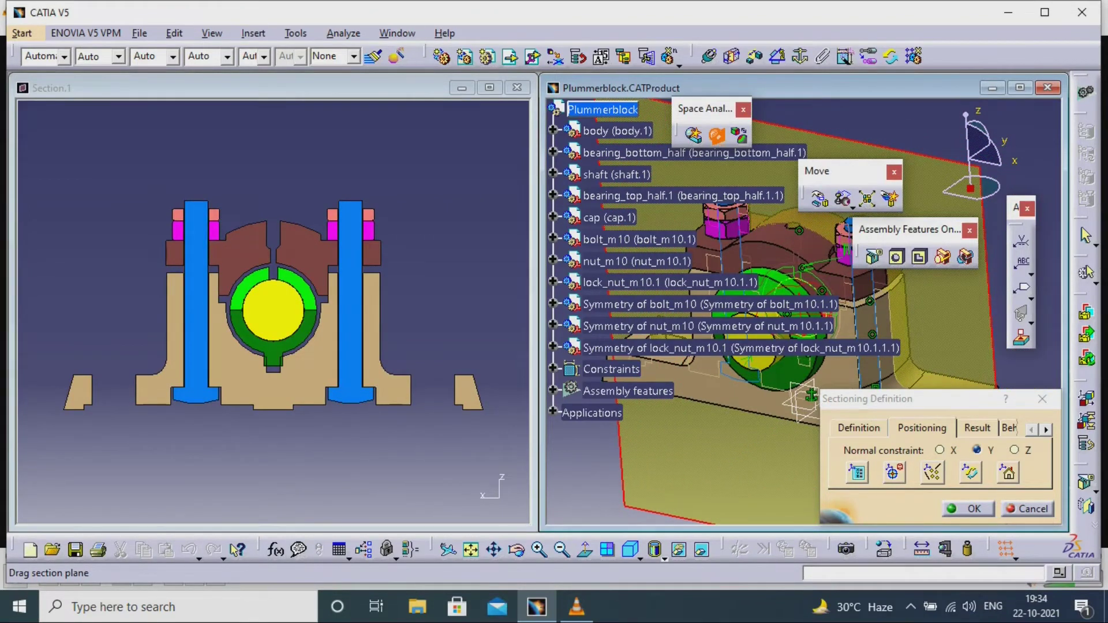
middle_drag(512, 485, 512, 468)
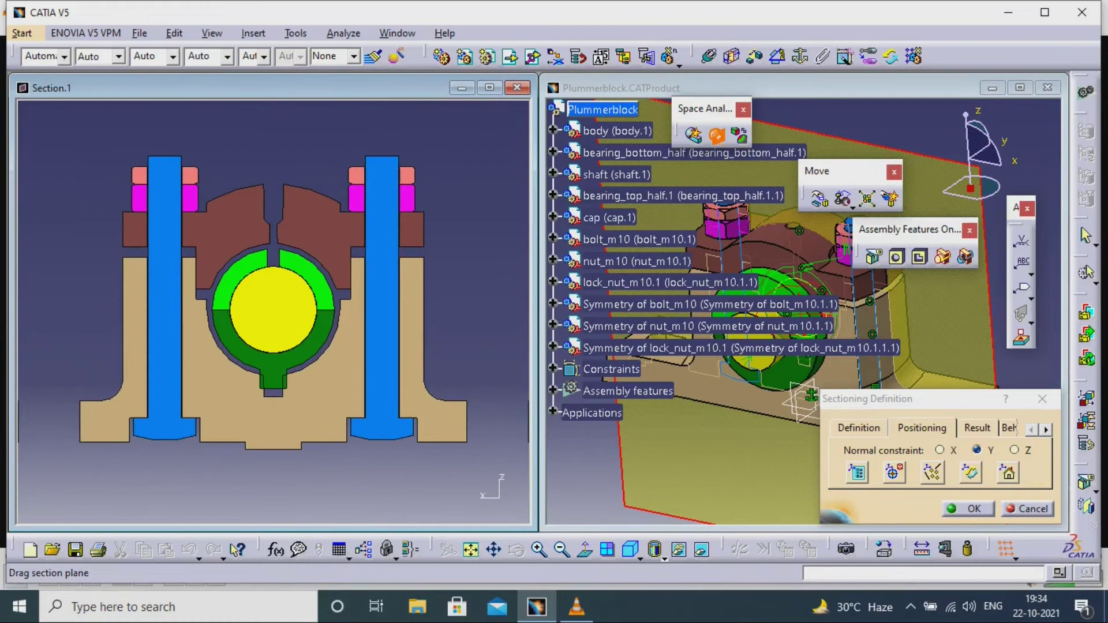
- Turn on clash detection to reveal the red clash at the bearing bottom half's tab, then turn it off
click(977, 427)
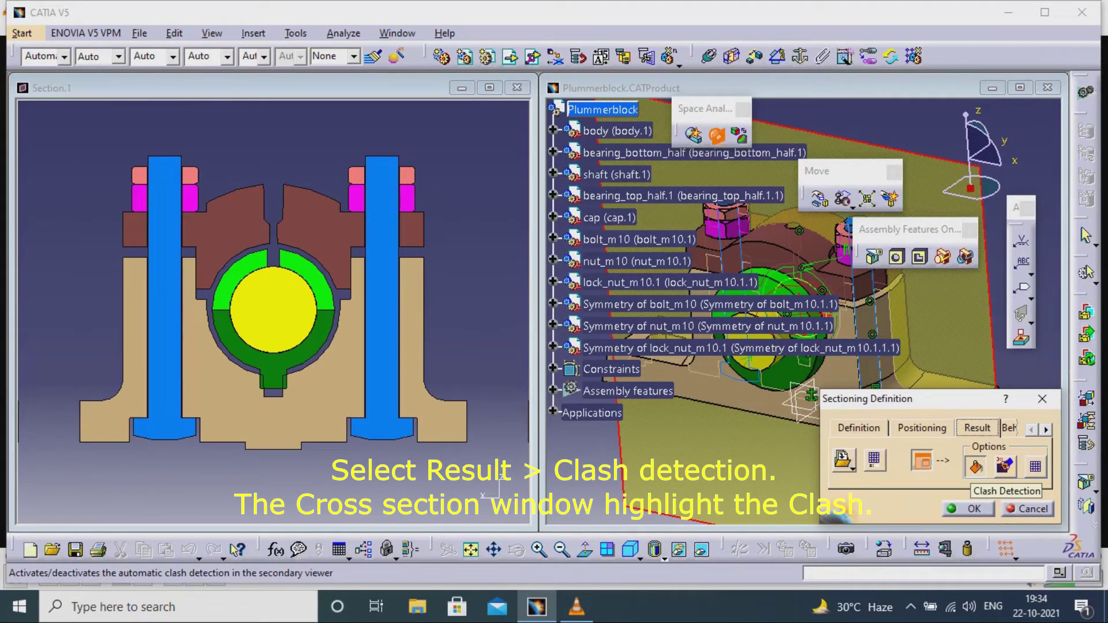
click(1004, 467)
scroll(487, 493, up, 2)
scroll(488, 494, up, 2)
scroll(490, 494, up, 2)
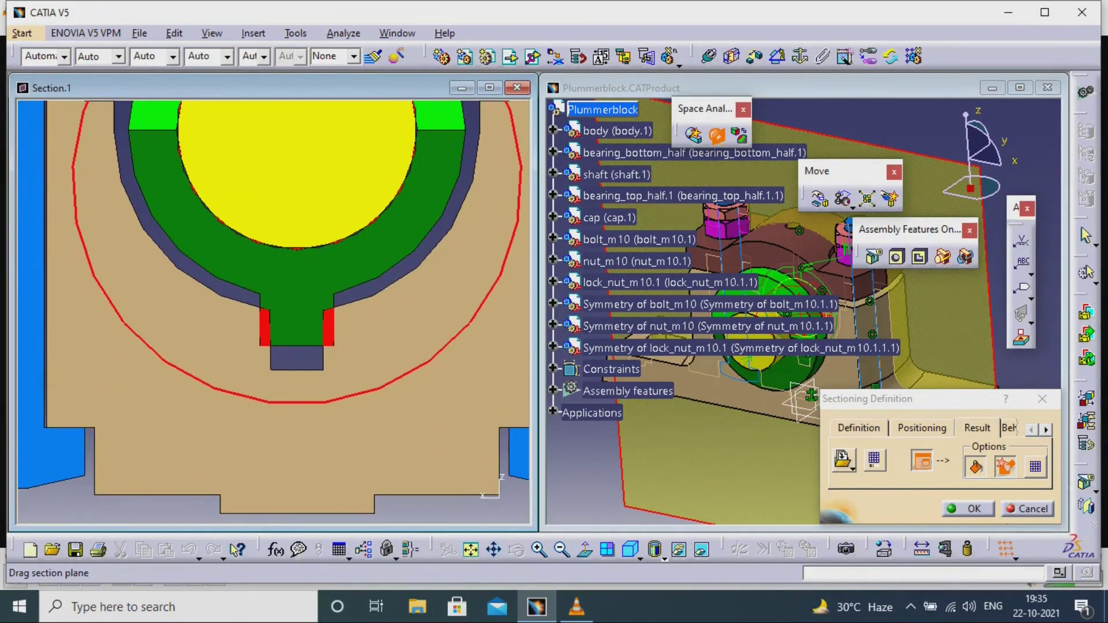
ctrl+middle_drag(489, 493, 489, 468)
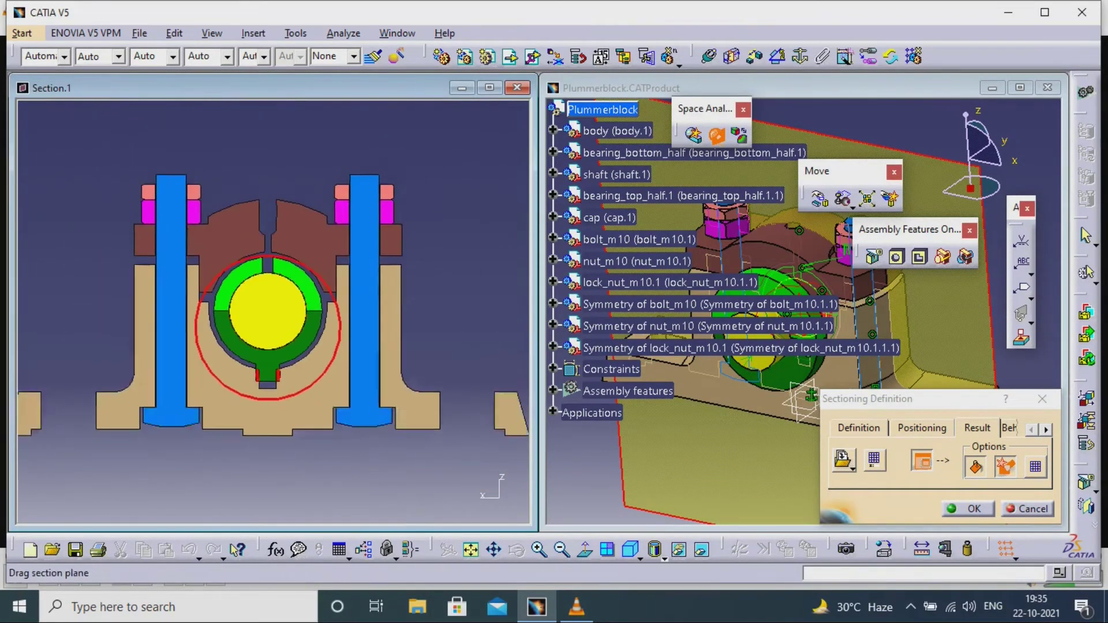
click(1005, 466)
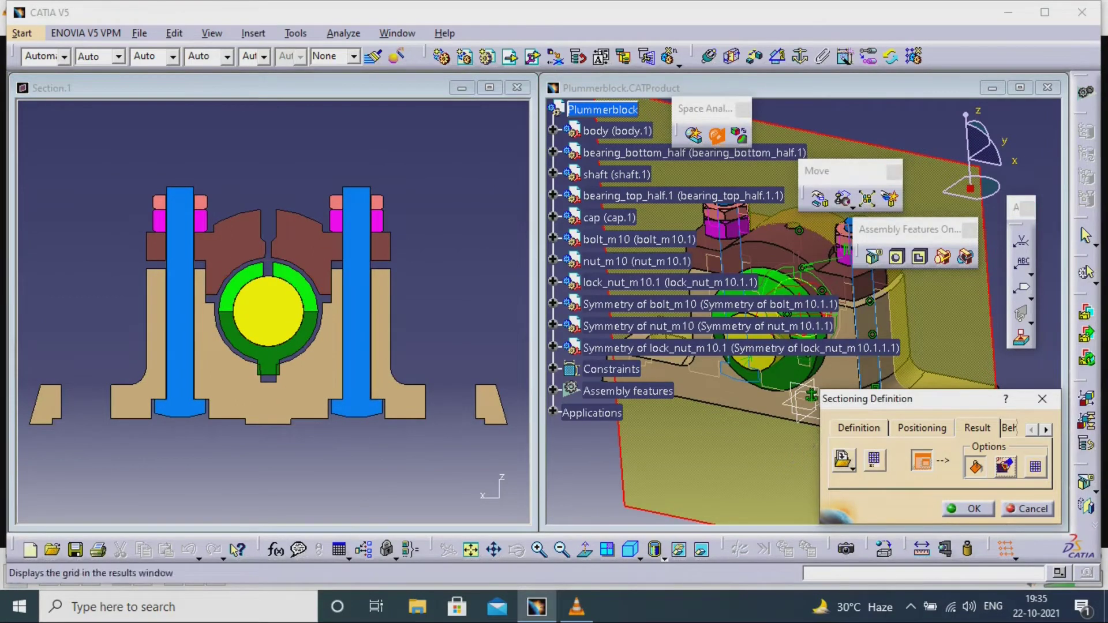
- Finish the section, close Section.1, and maximize the assembly window
click(967, 508)
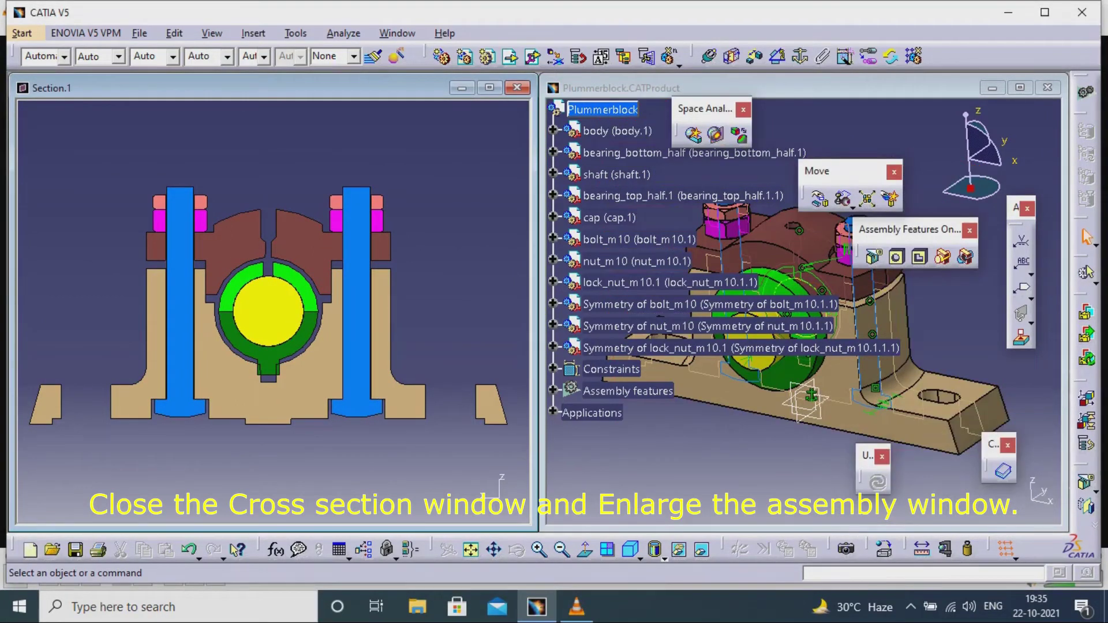
click(517, 88)
click(1020, 88)
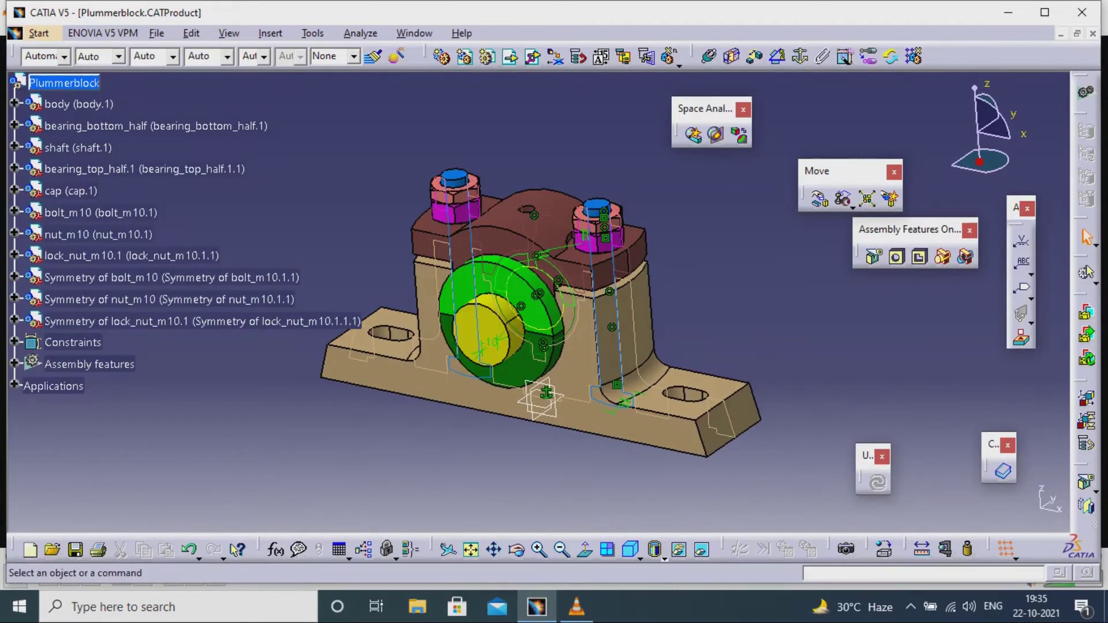
- Delete the Sections node under Applications in the tree
click(15, 386)
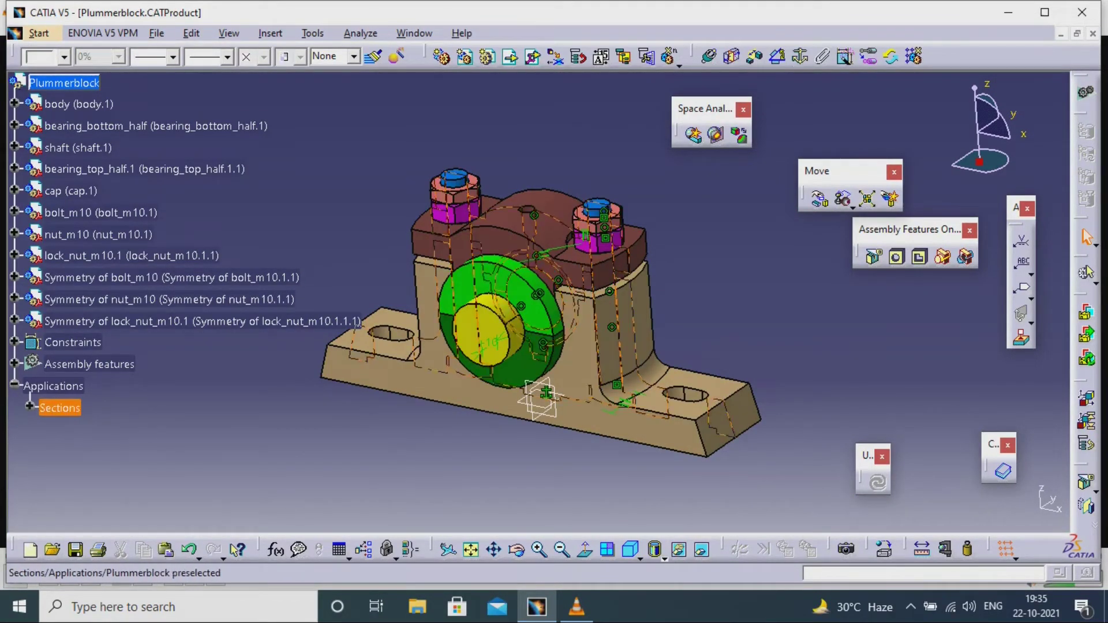
right_click(74, 407)
click(130, 390)
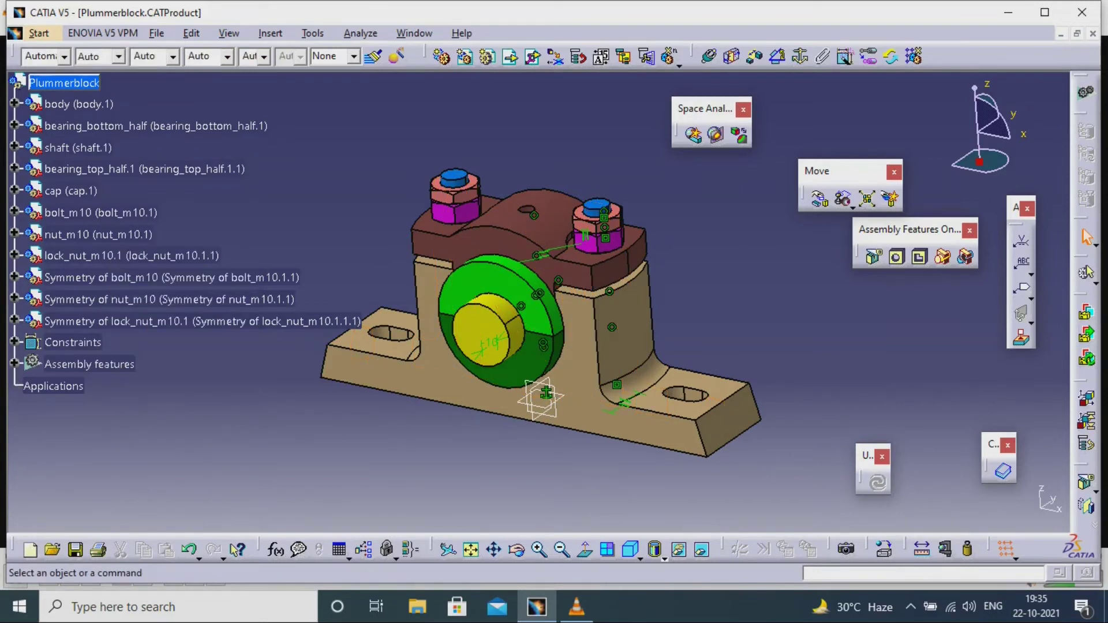
mouse_move(541, 347)
middle_down()
mouse_move(606, 381)
mouse_move(606, 407)
middle_up()
- Open Sketch.2 under bearing_bottom_half's Pad.1 for editing
click(14, 125)
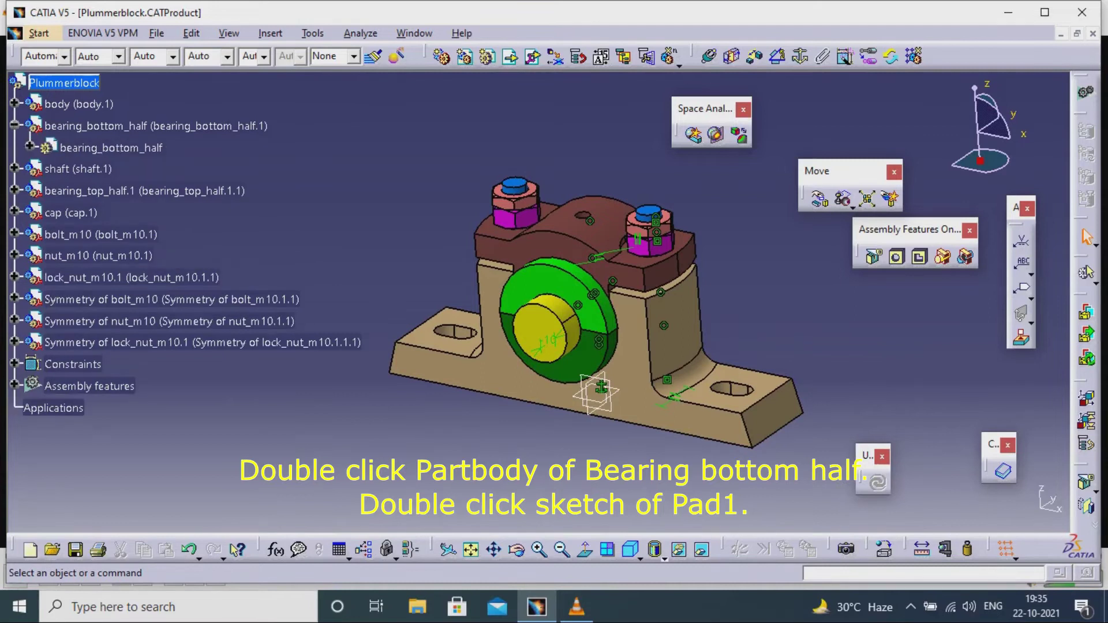
click(31, 147)
click(46, 234)
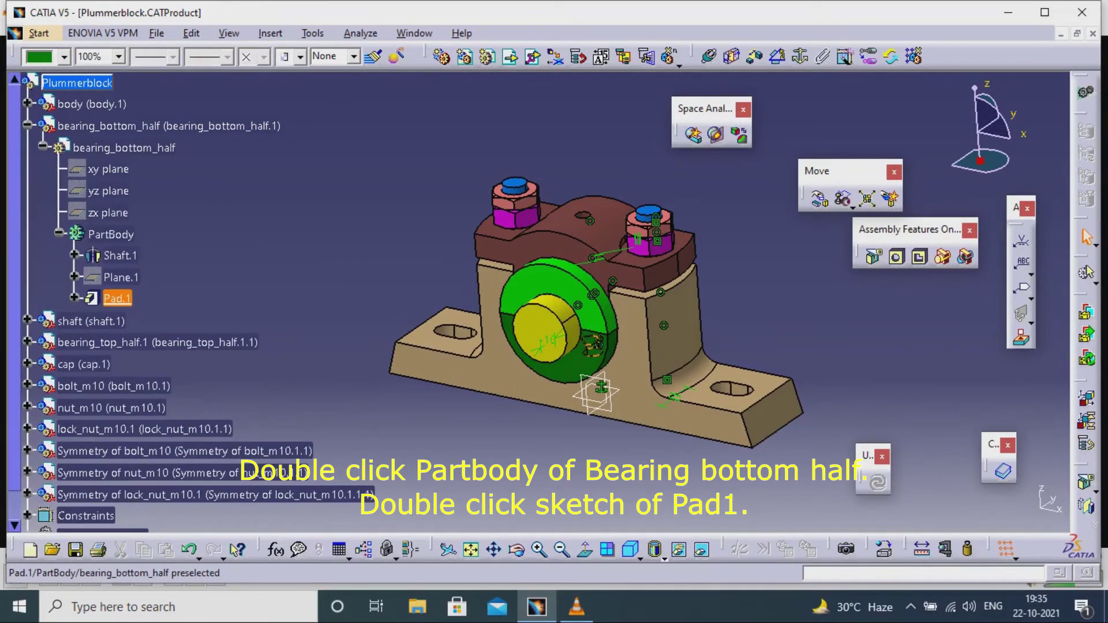
click(75, 298)
click(140, 321)
double_click(139, 320)
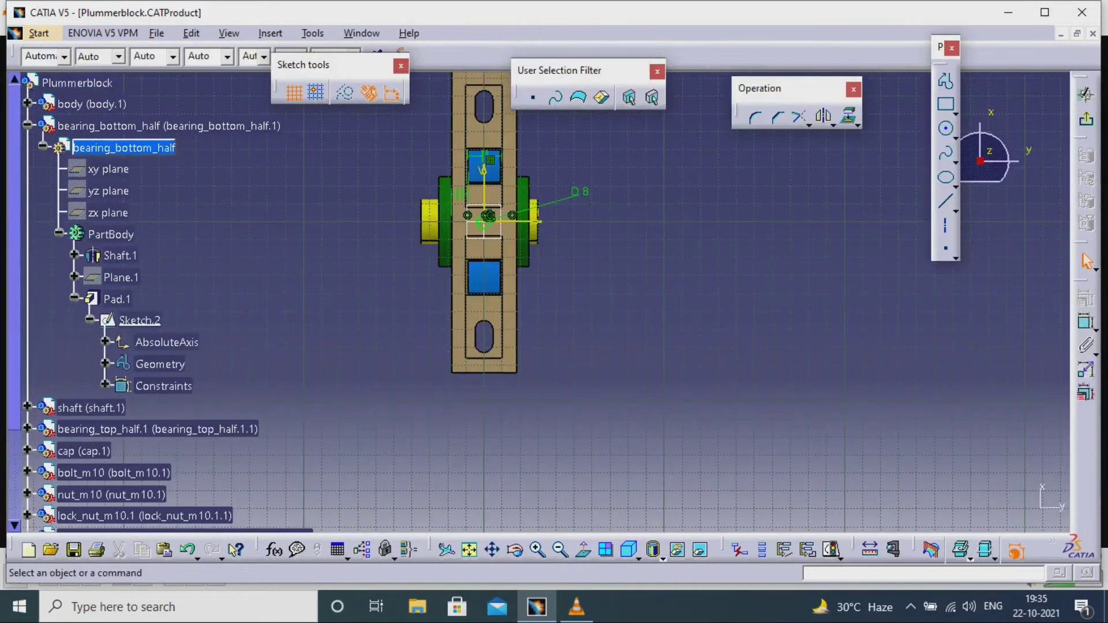
- Change the circle diameter from 8 to 6, exit the sketch, and reactivate Plummerblock
double_click(578, 192)
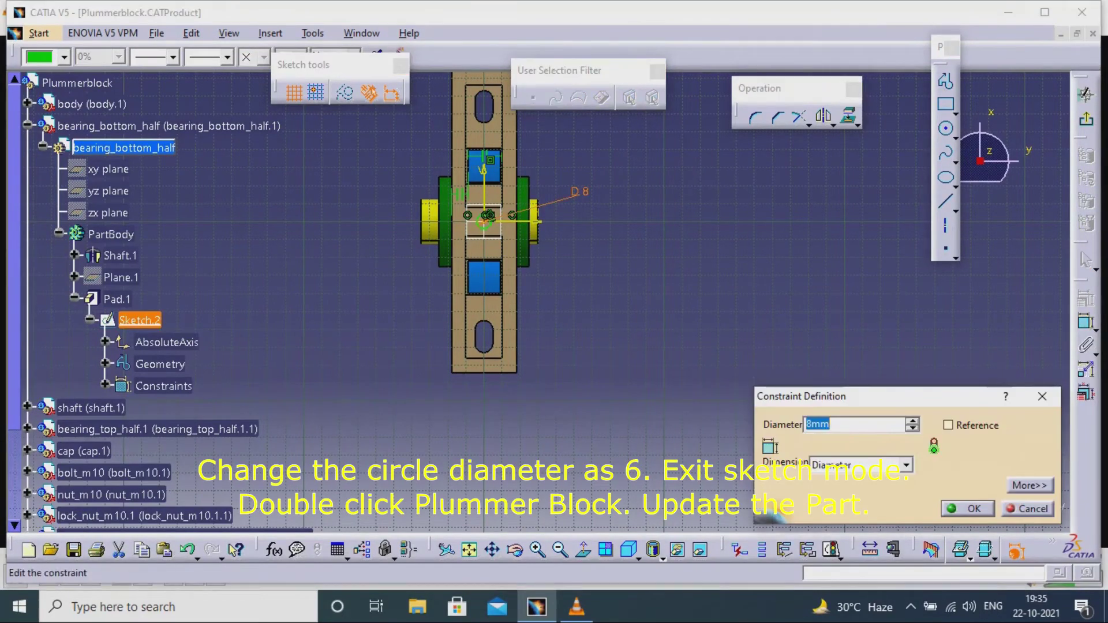
key(Return)
click(1085, 86)
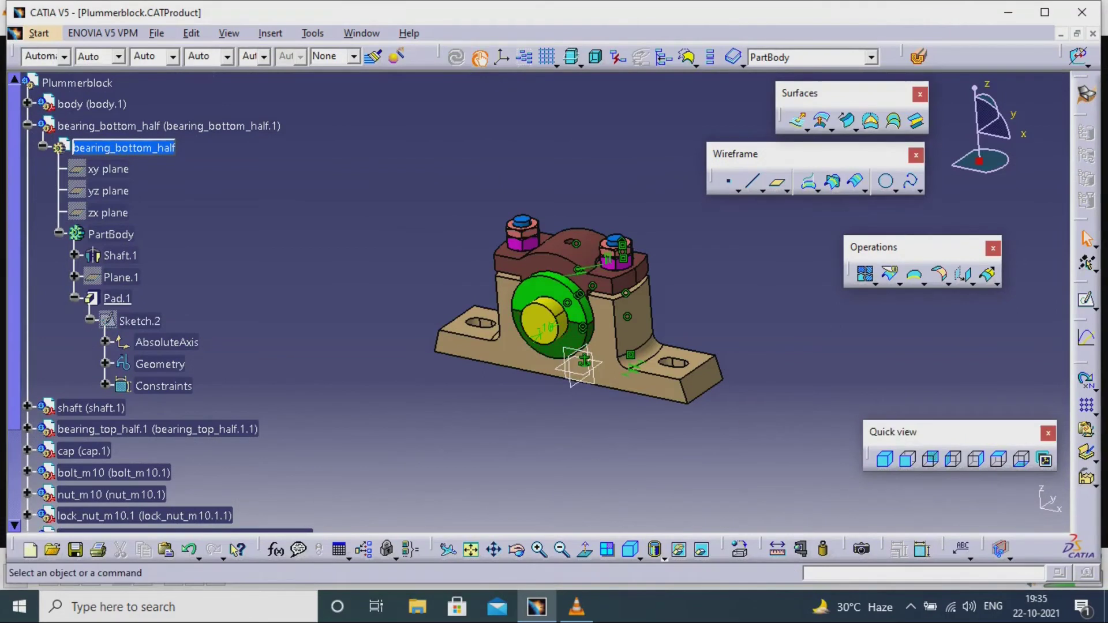
double_click(78, 82)
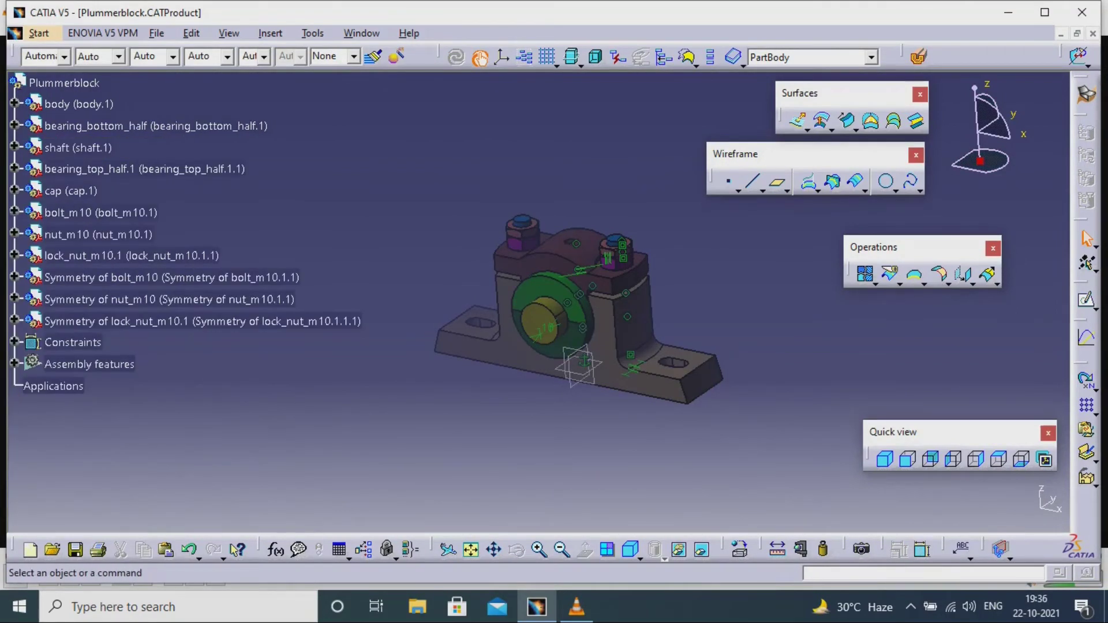
double_click(64, 82)
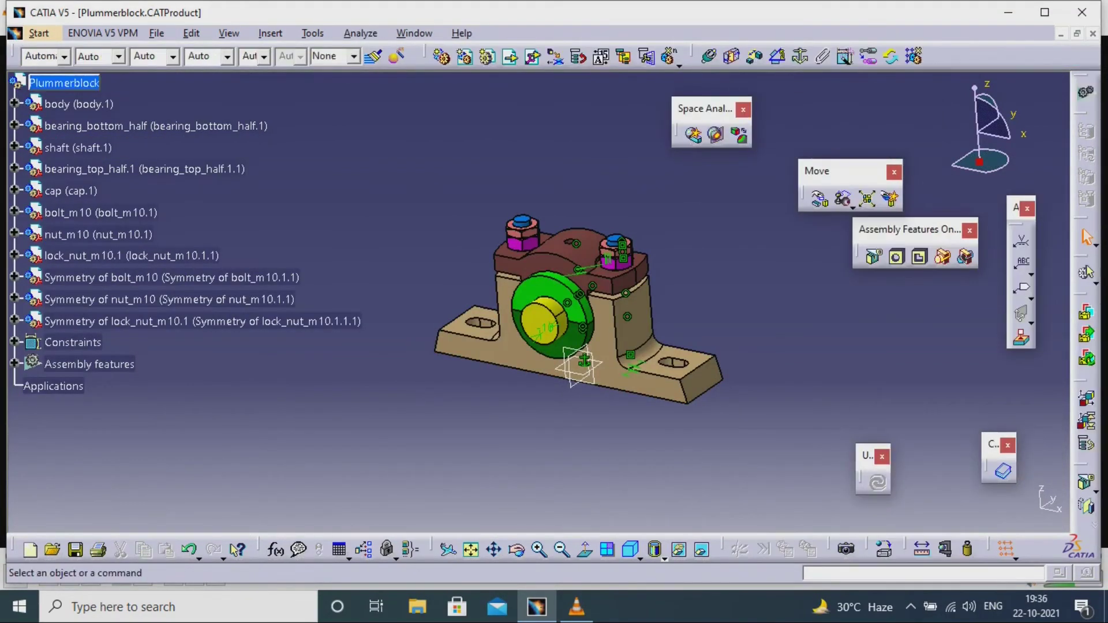
middle_drag(623, 390, 624, 346)
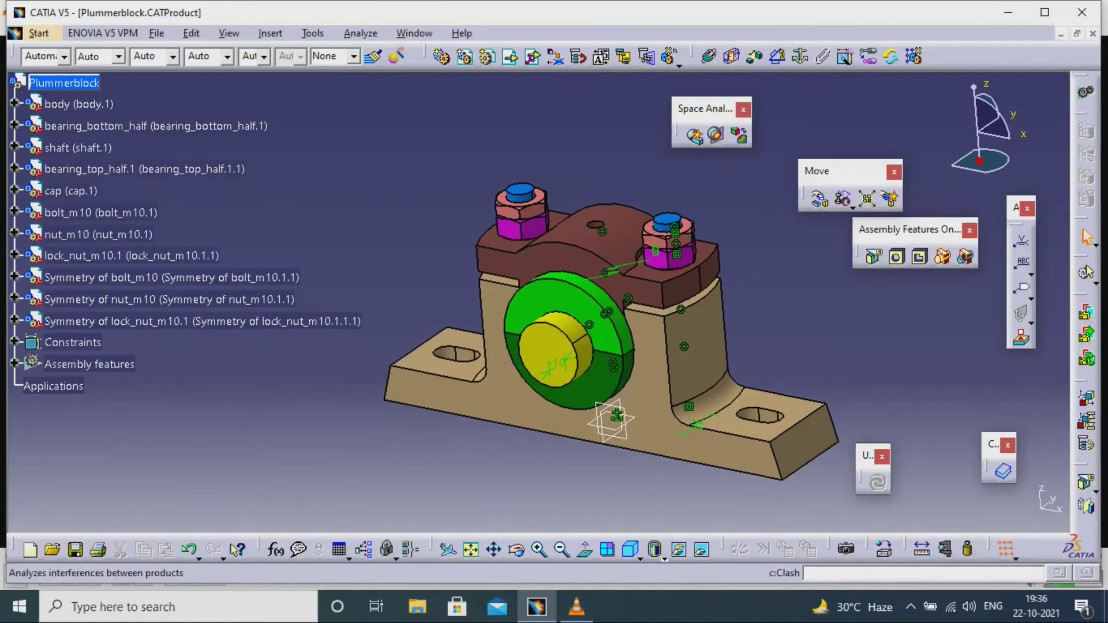
- Rerun the clash check and tile the section and assembly windows
click(694, 135)
click(898, 179)
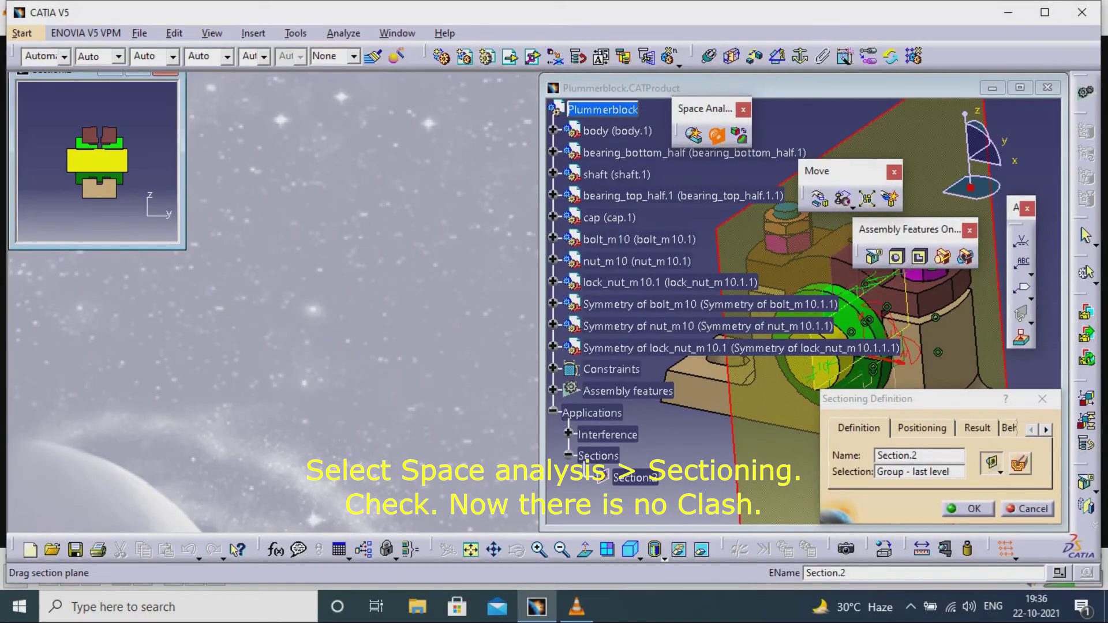
click(397, 33)
click(432, 70)
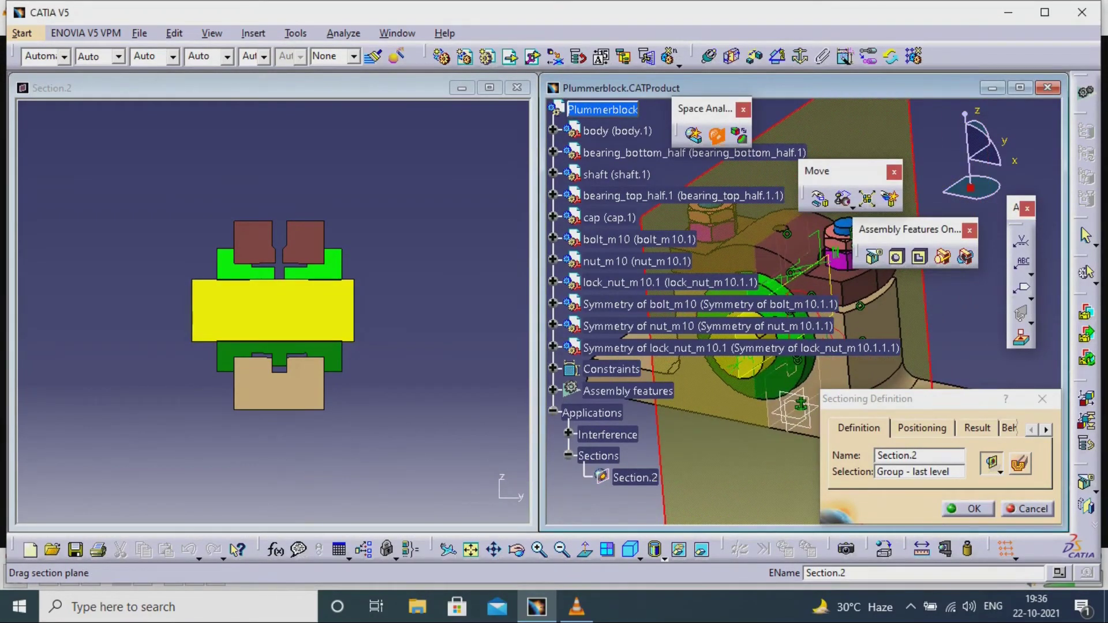
- Cut the new section normal to Y, confirm no clash, and discard it
click(923, 428)
click(977, 450)
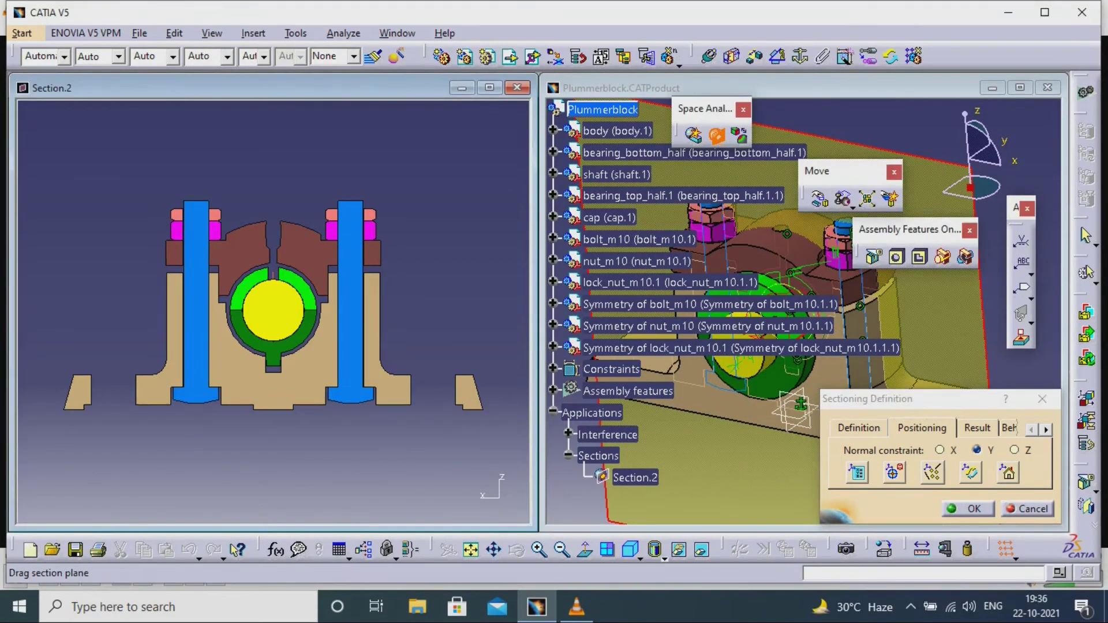
scroll(274, 312, up, 5)
key(Escape)
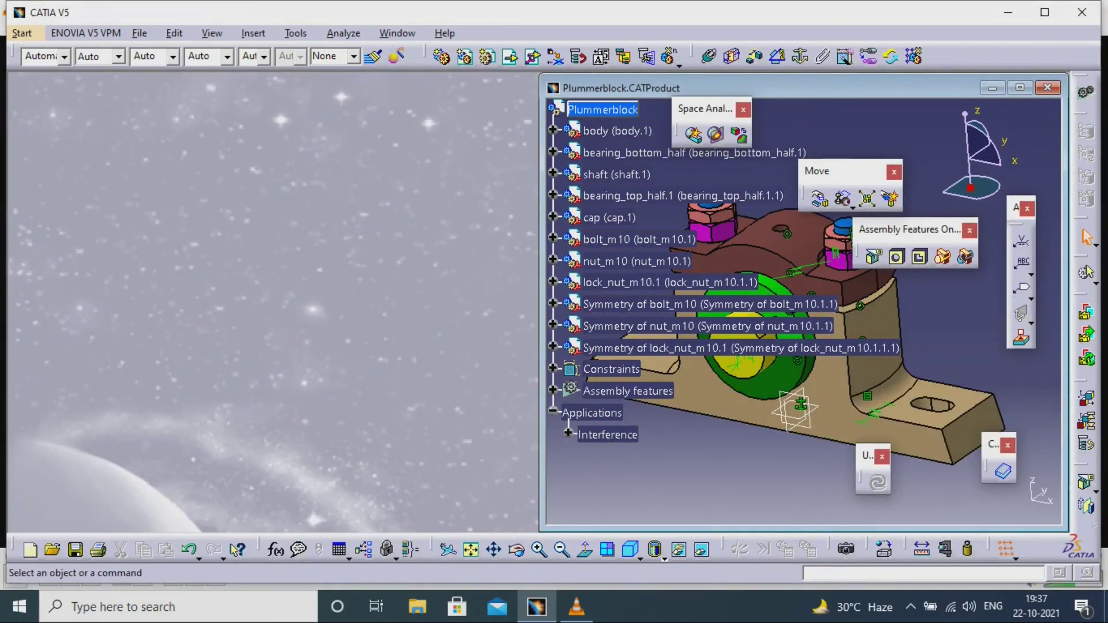
- Maximize the Plummerblock assembly window and zoom in on the plummer block
click(1019, 87)
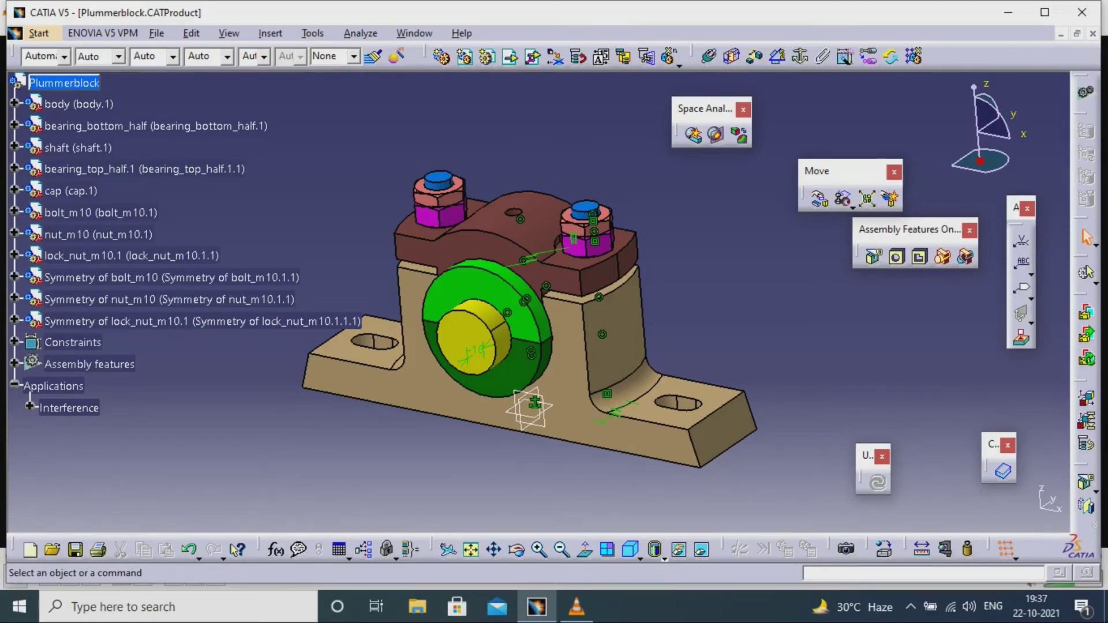
middle_drag(512, 226, 562, 242)
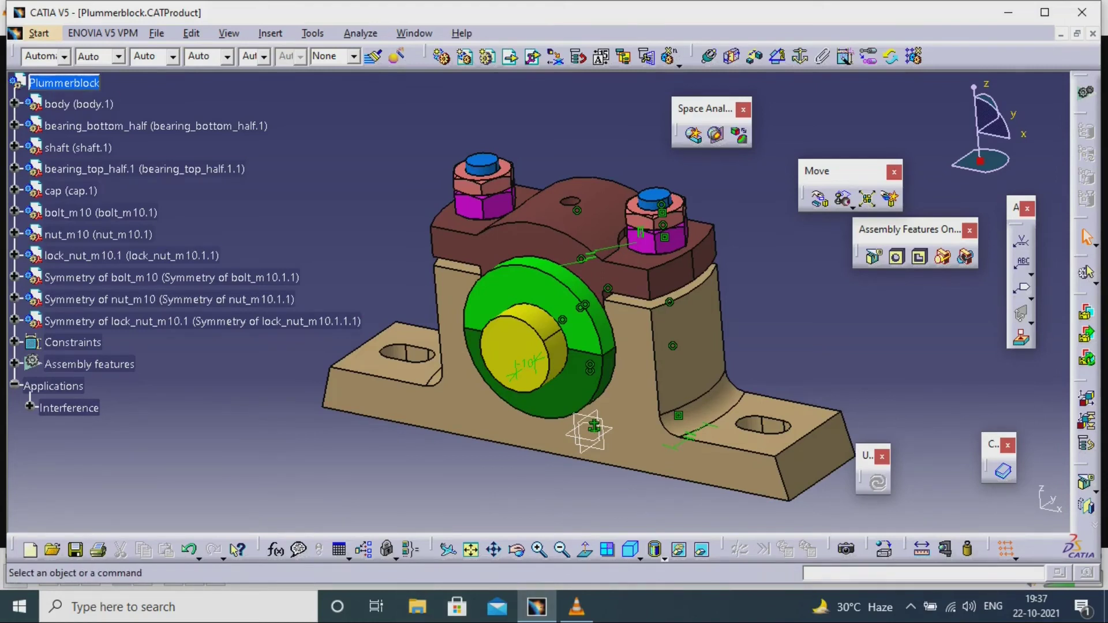
- Run a new clash check between all components, giving 19 contacts and no clashes
click(693, 134)
click(896, 178)
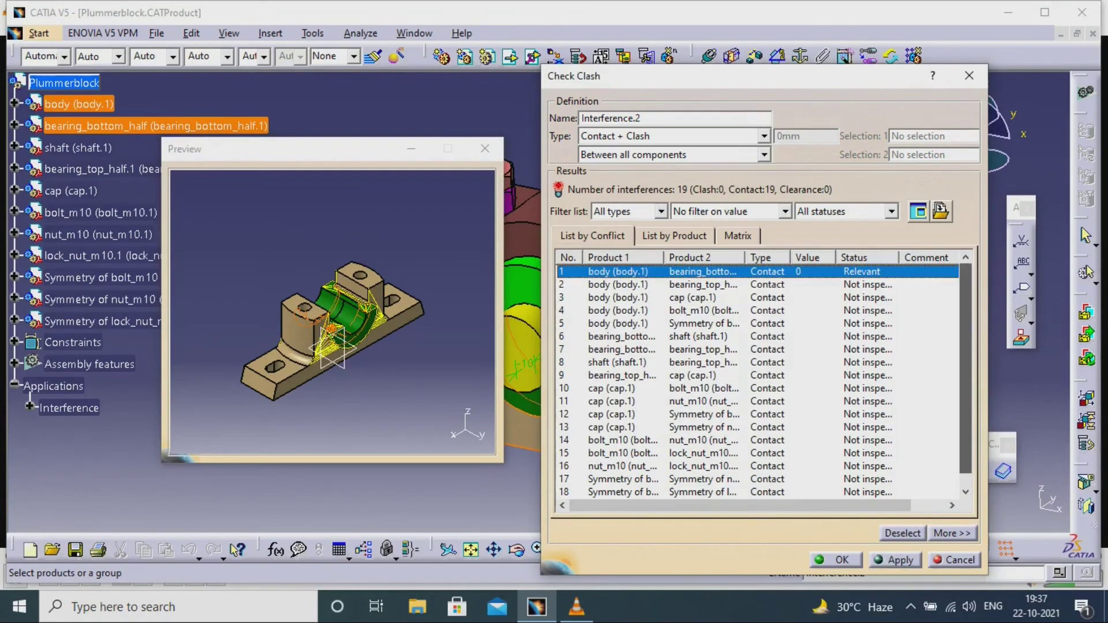